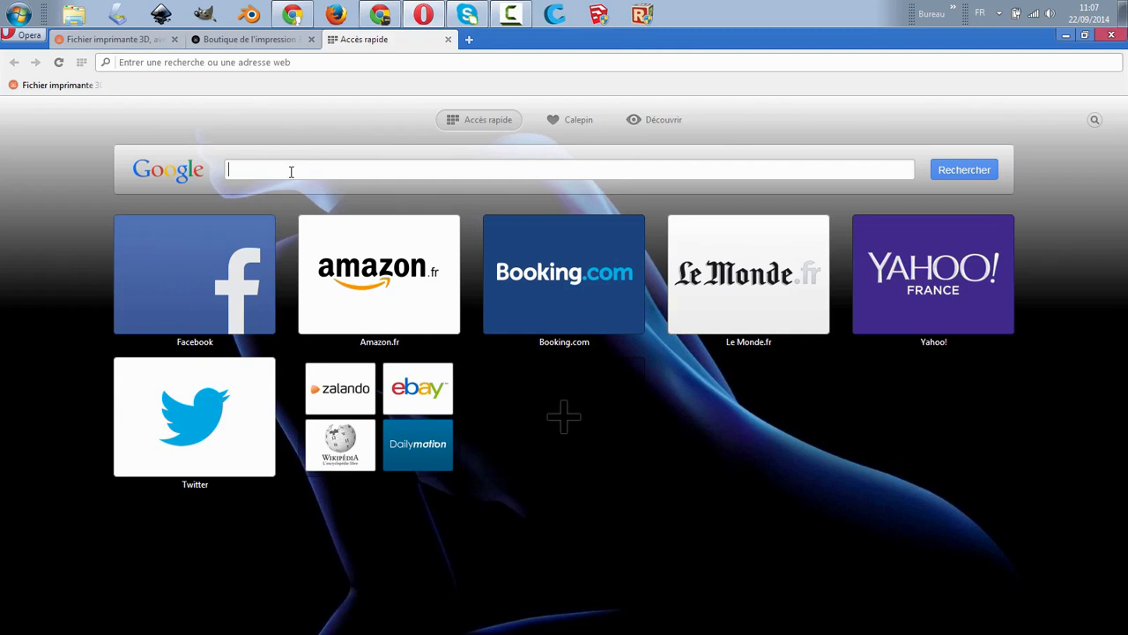
- Search Google for "repetier host" and find the Repetier-Host for Windows download on the repetier.com download page
type("re")
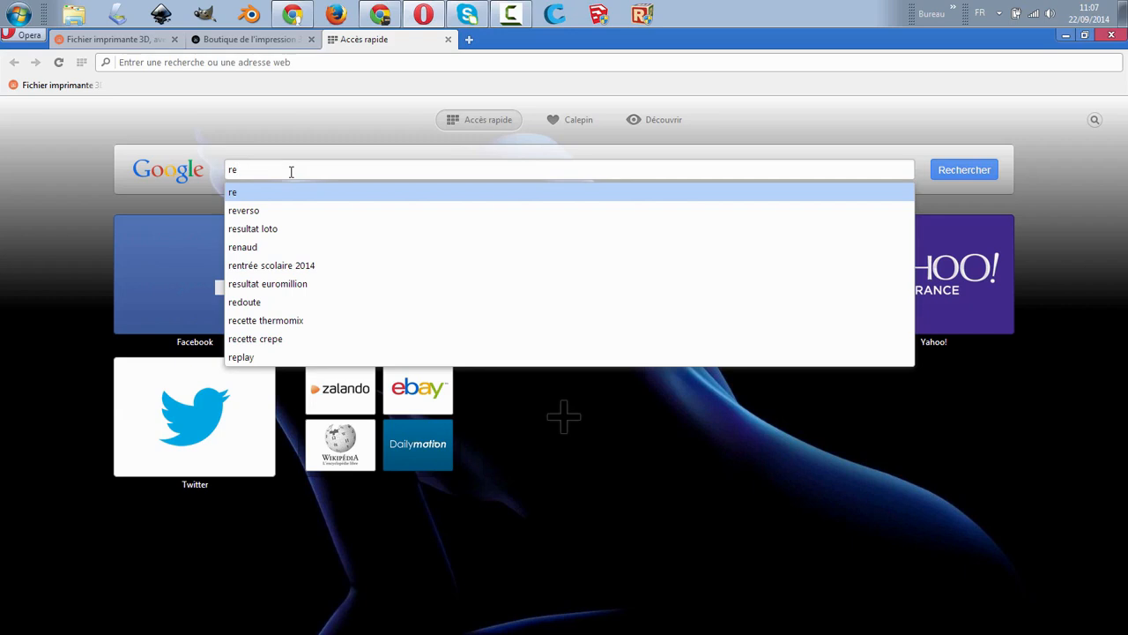
type("petier")
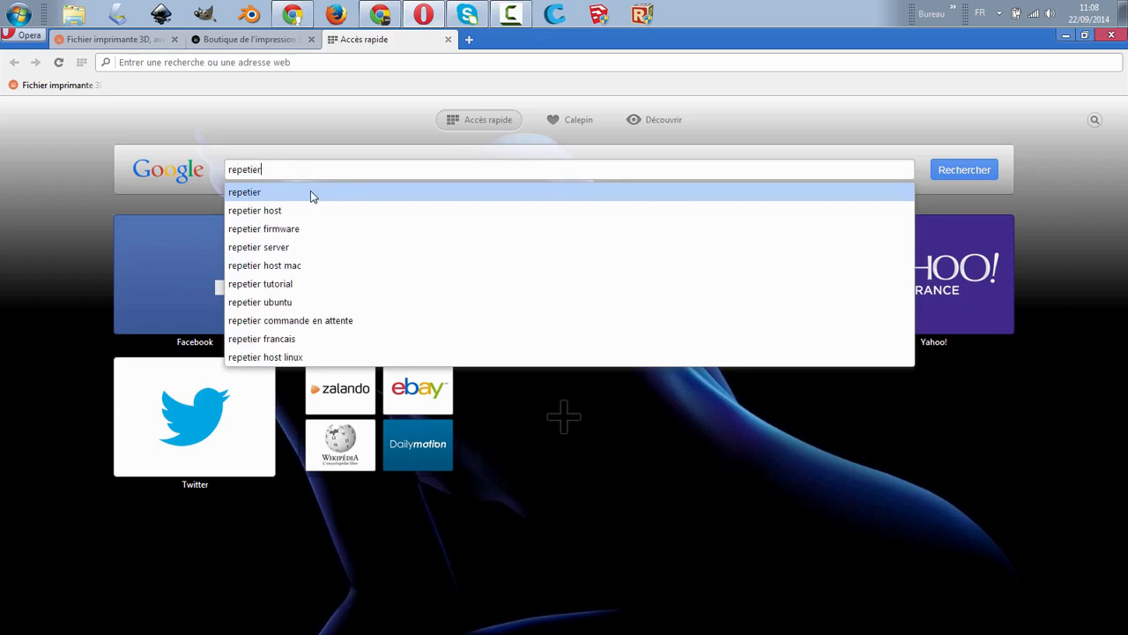
left_click(344, 211)
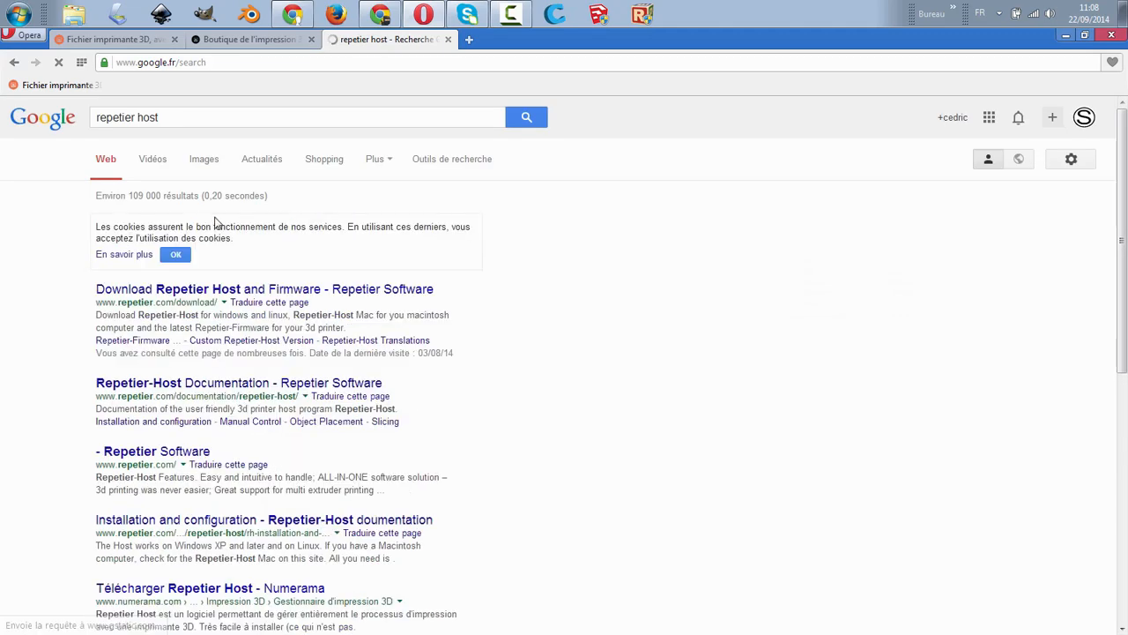
left_click(180, 290)
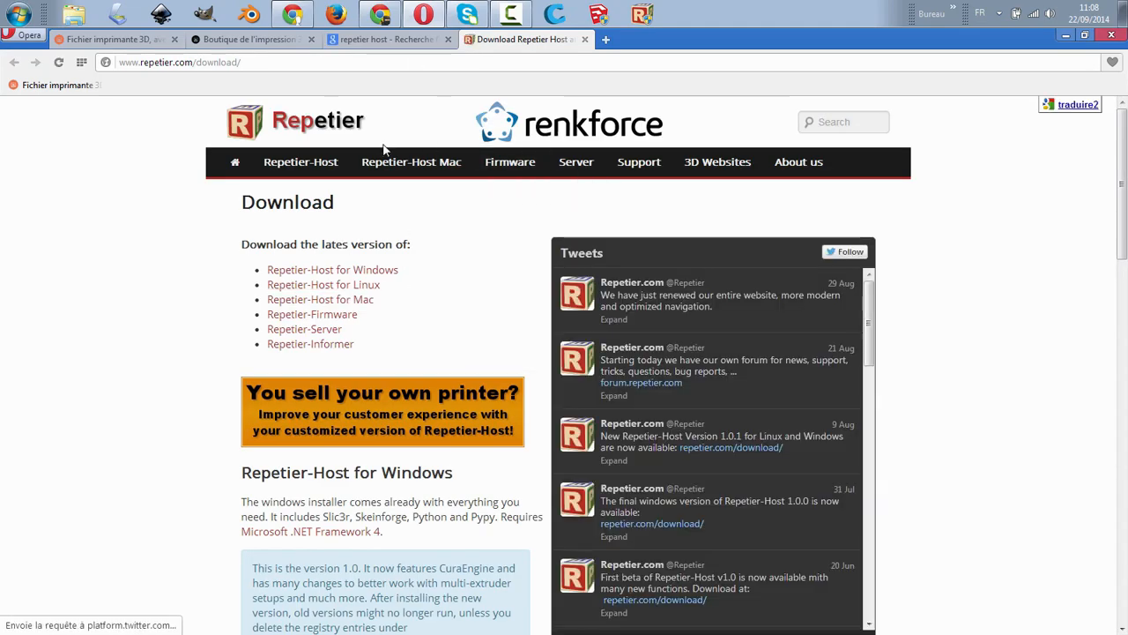
mouse_move(398, 161)
scroll(403, 221, "down", 2)
scroll(402, 220, "down", 2)
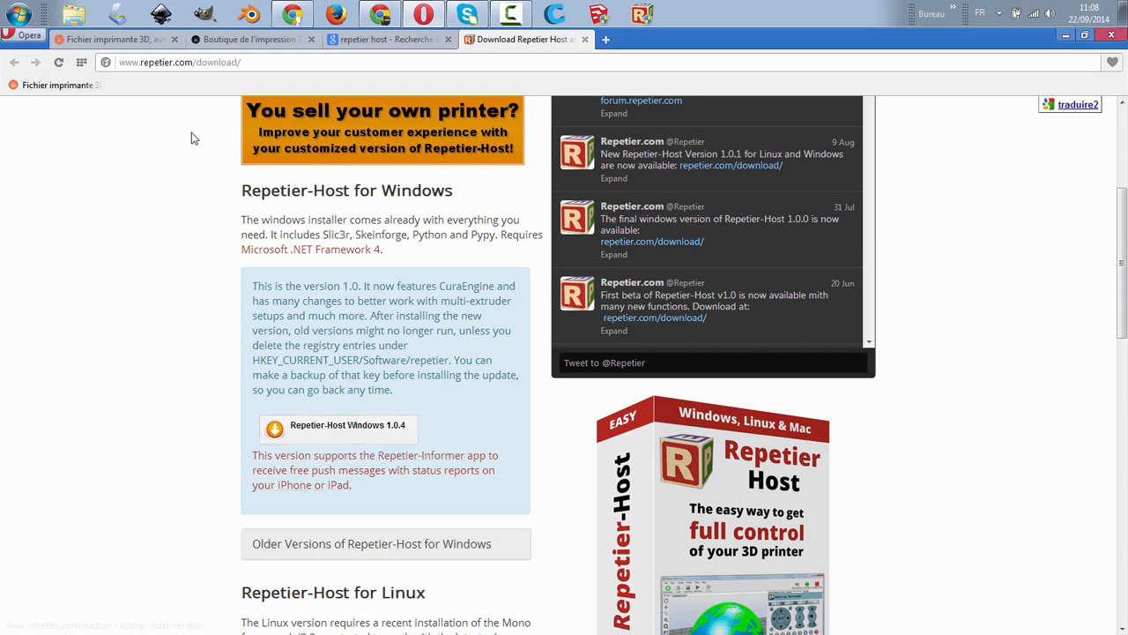
- Launch Repetier-Host and choose Français as the interface language
left_click(644, 15)
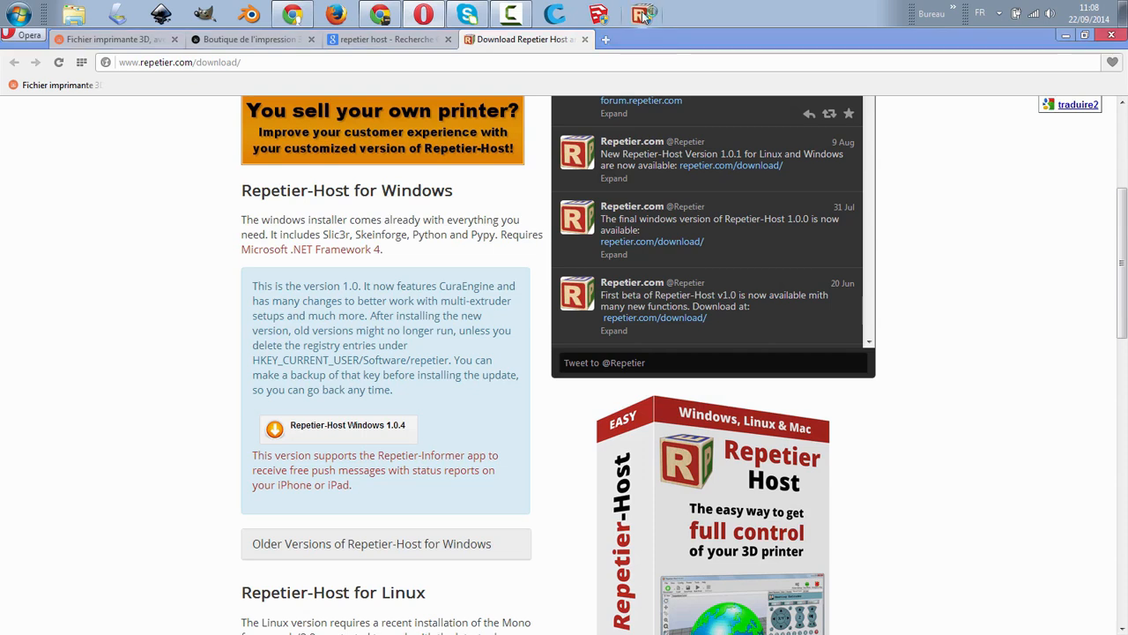
left_click(248, 179)
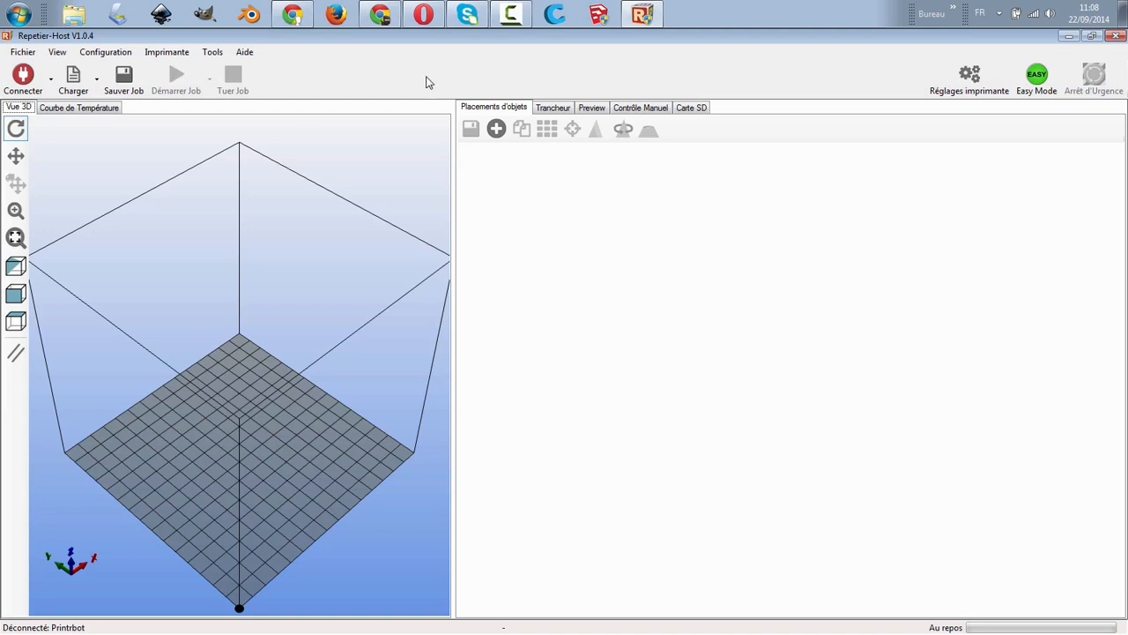
left_click(106, 53)
mouse_move(113, 69)
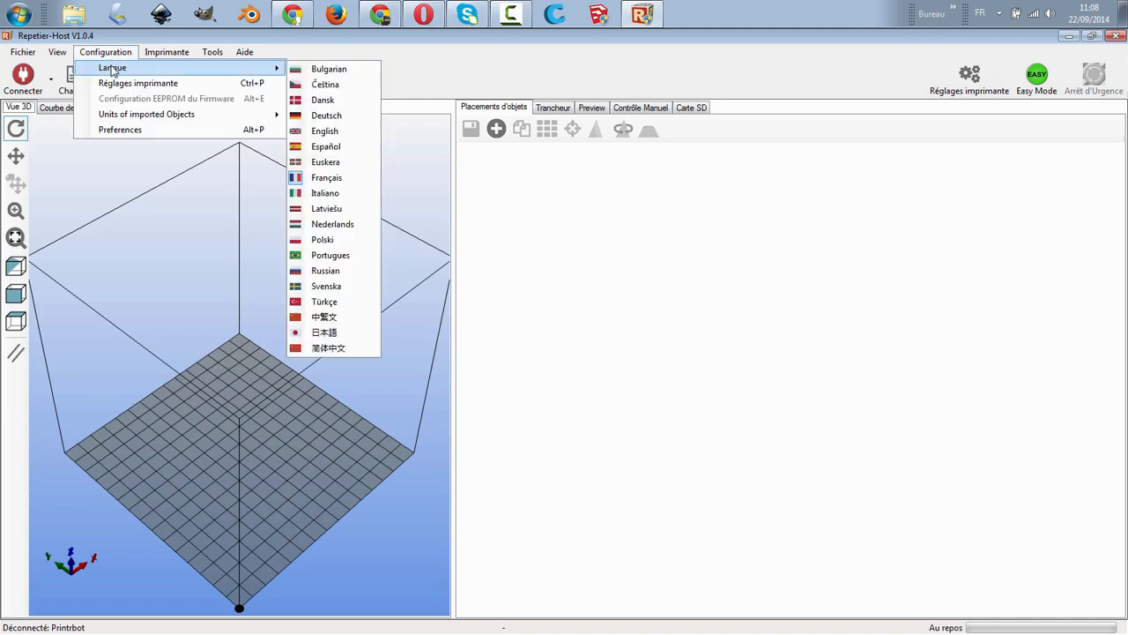
left_click(326, 178)
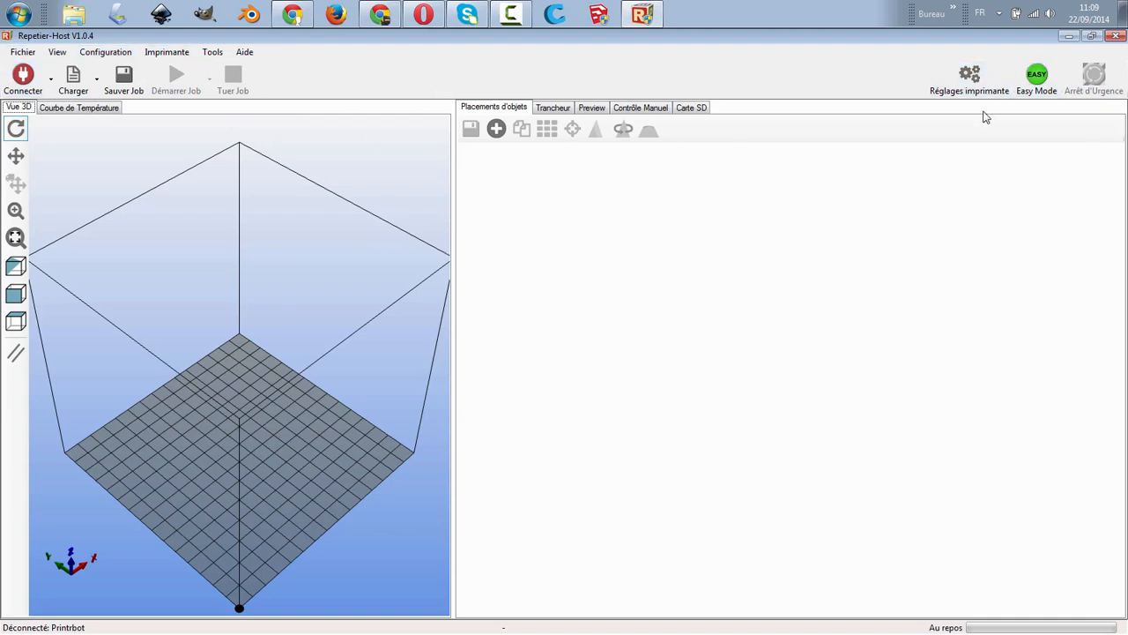
- Change the interface language to English and switch it back to Français
left_click(116, 56)
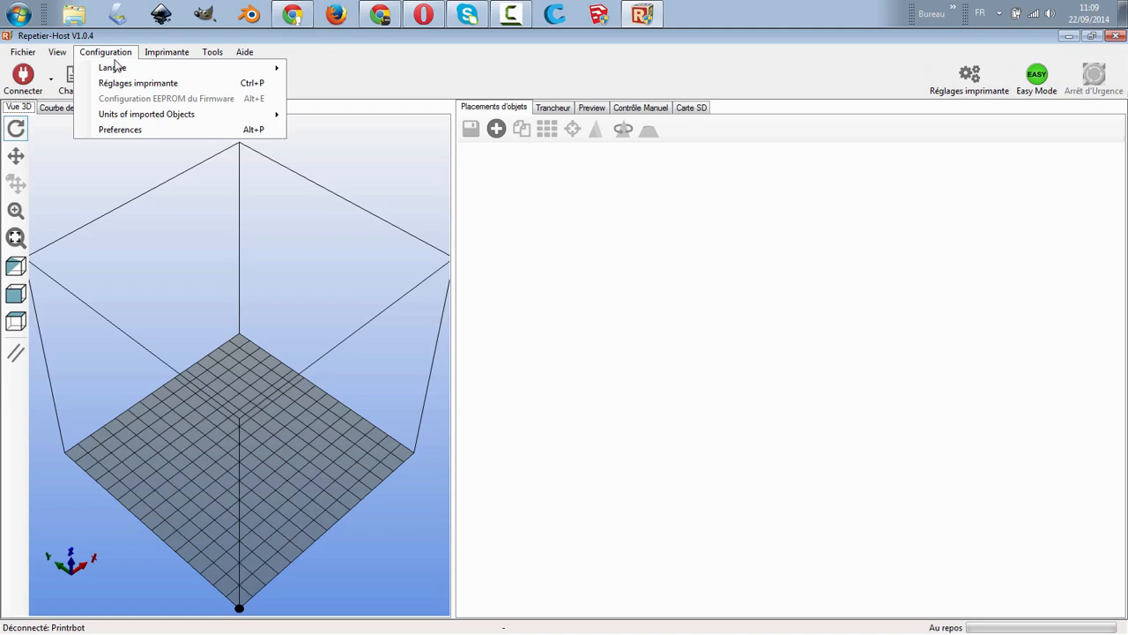
mouse_move(115, 68)
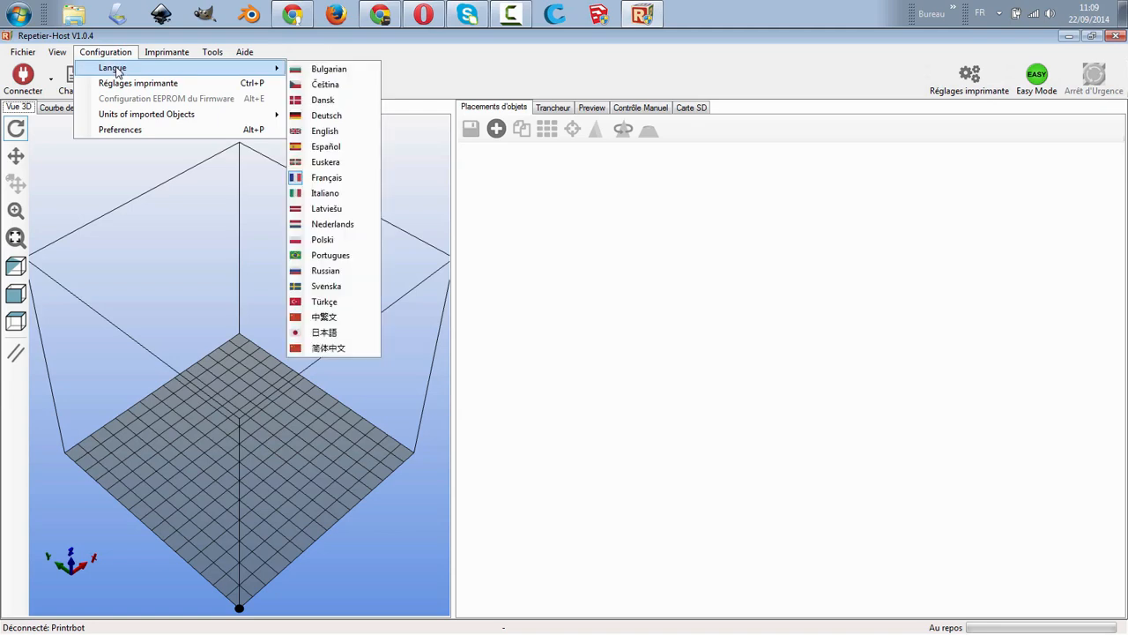
left_click(368, 133)
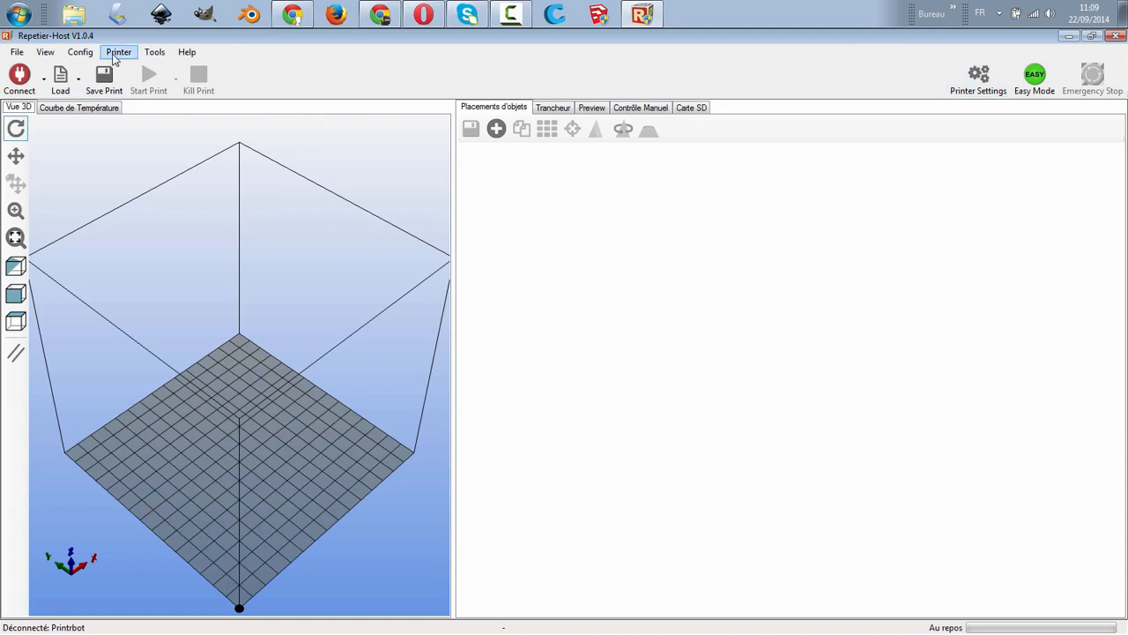
left_click(75, 53)
mouse_move(122, 68)
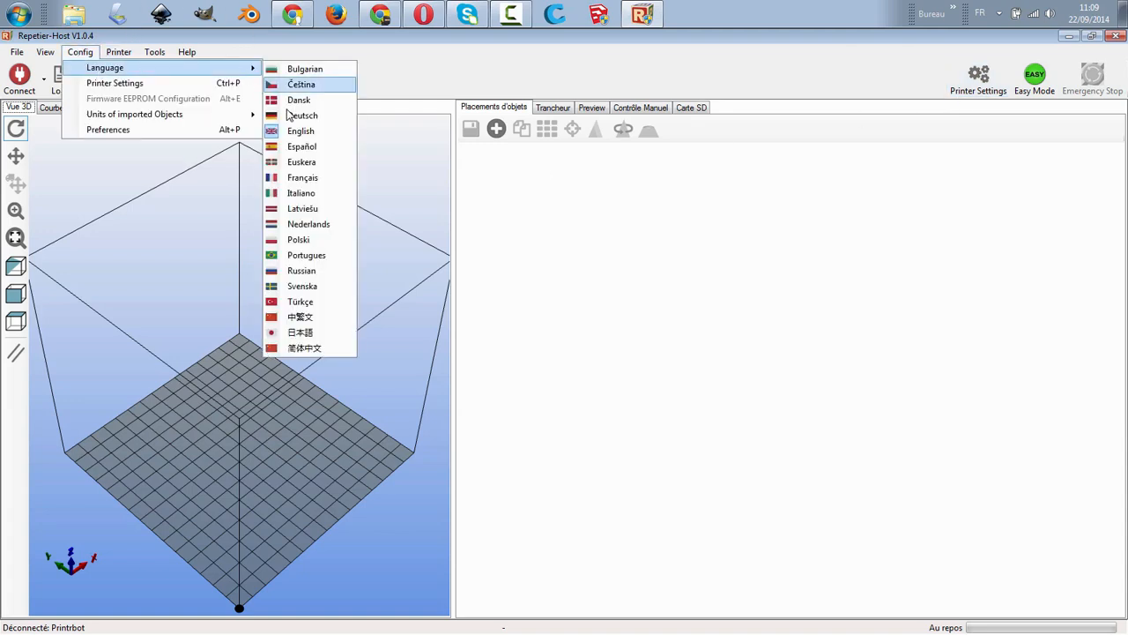
left_click(305, 180)
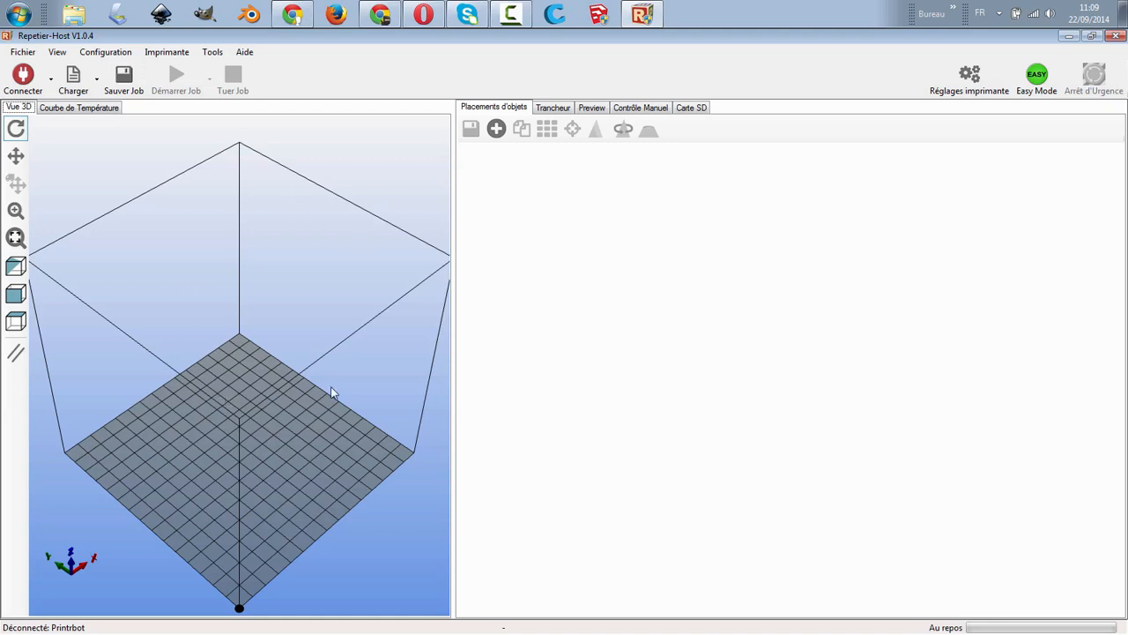
- Review the Printrbot printer settings for connection, printer and printer format, and close them without changes
left_click(160, 55)
mouse_move(121, 52)
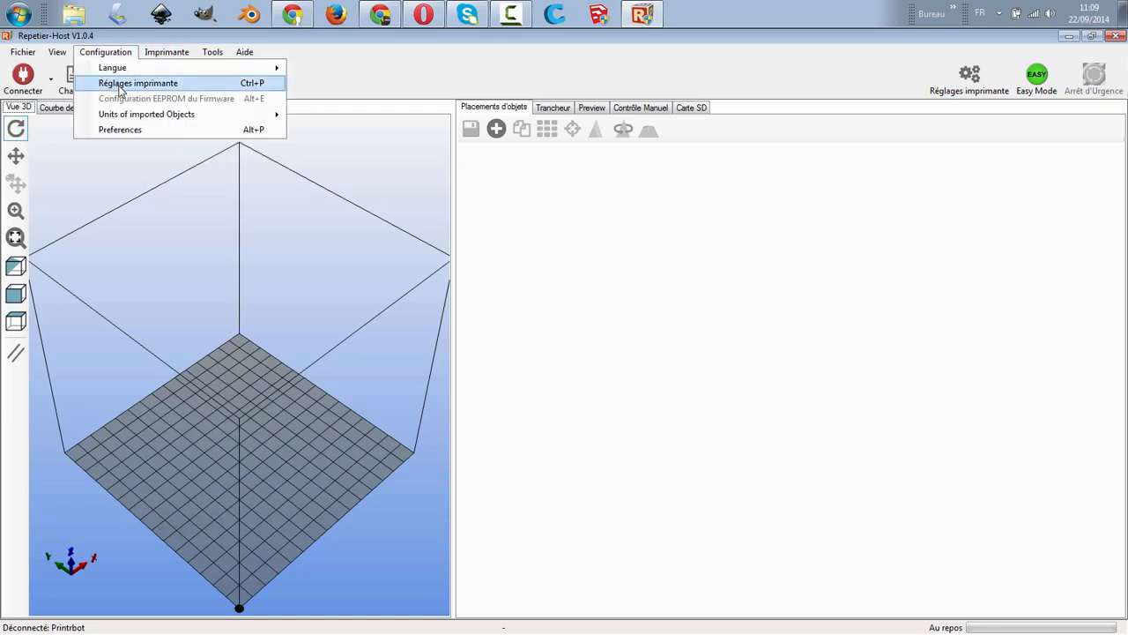
left_click(871, 73)
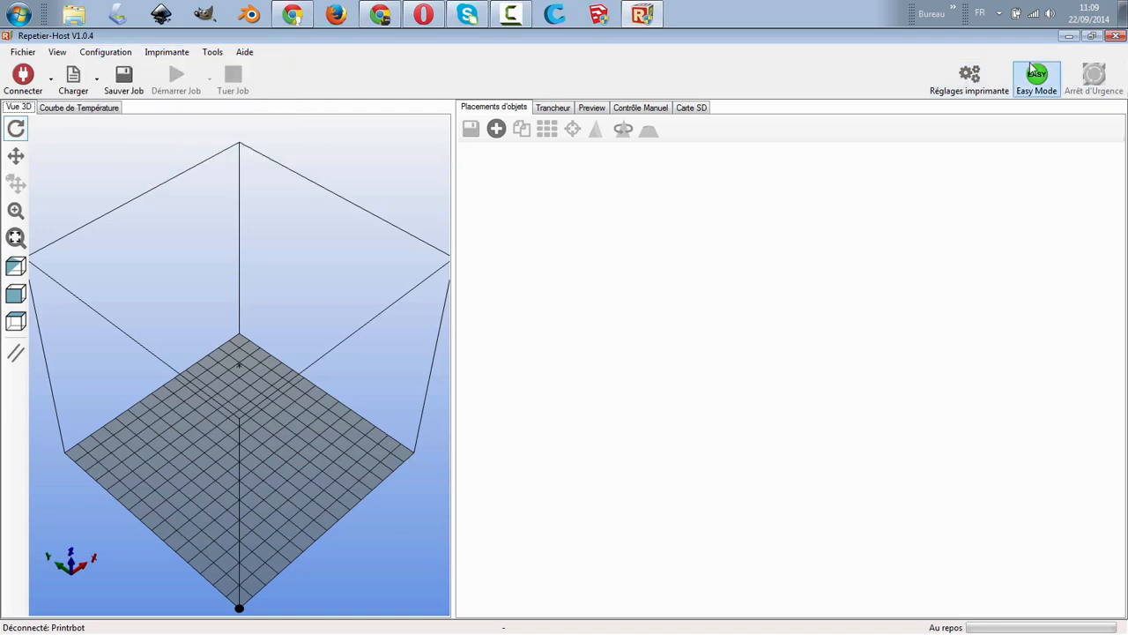
left_click(970, 77)
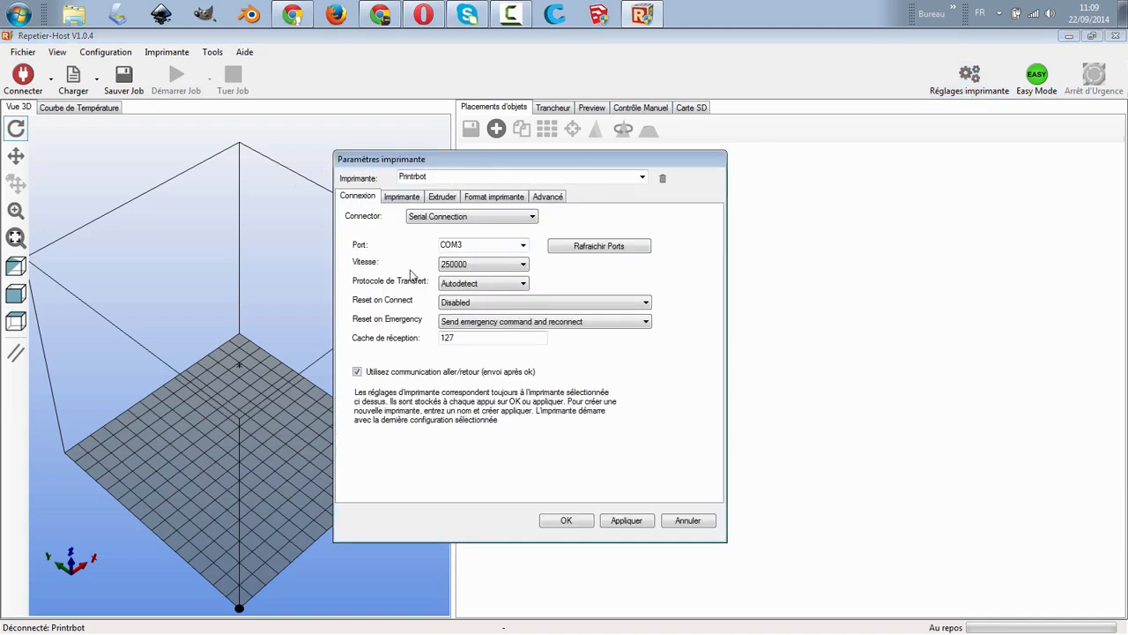
left_click(402, 199)
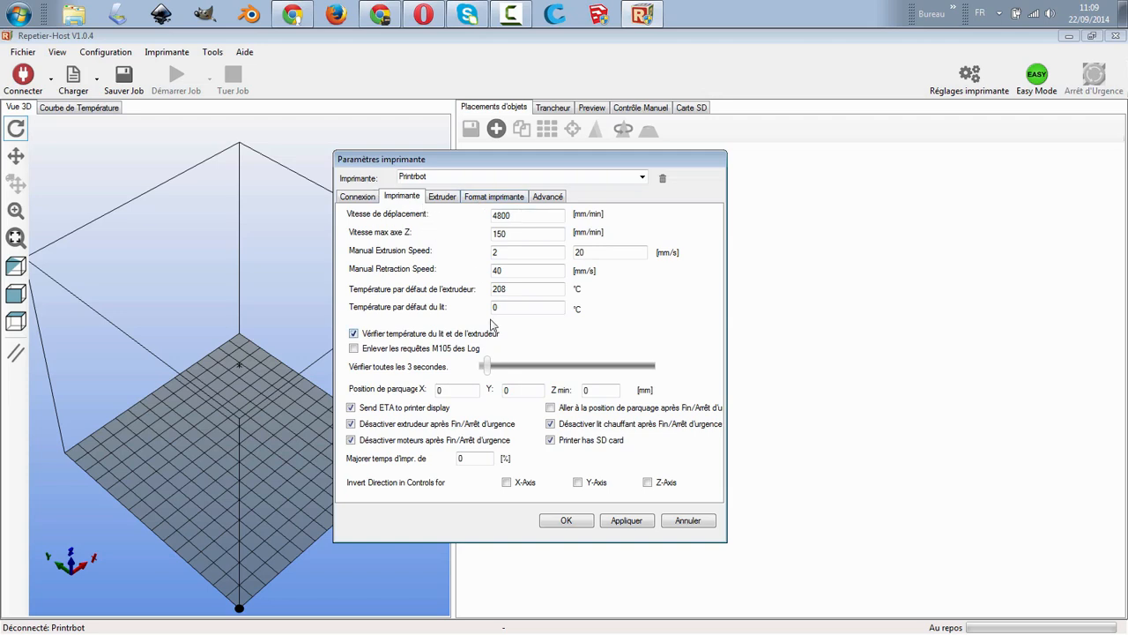
left_click(492, 198)
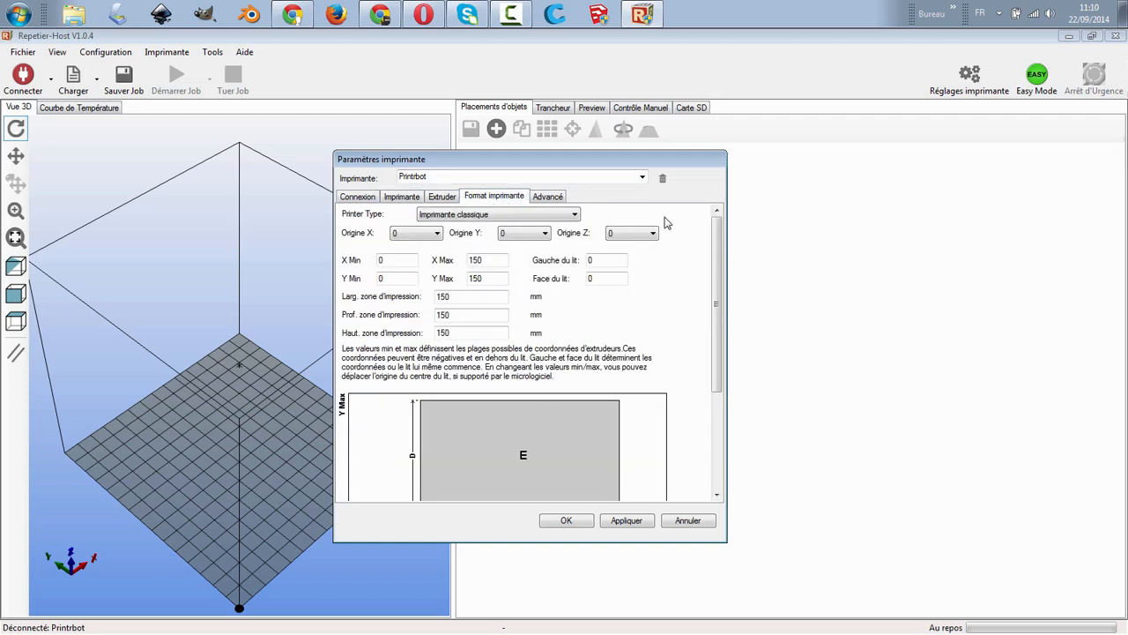
left_click(693, 521)
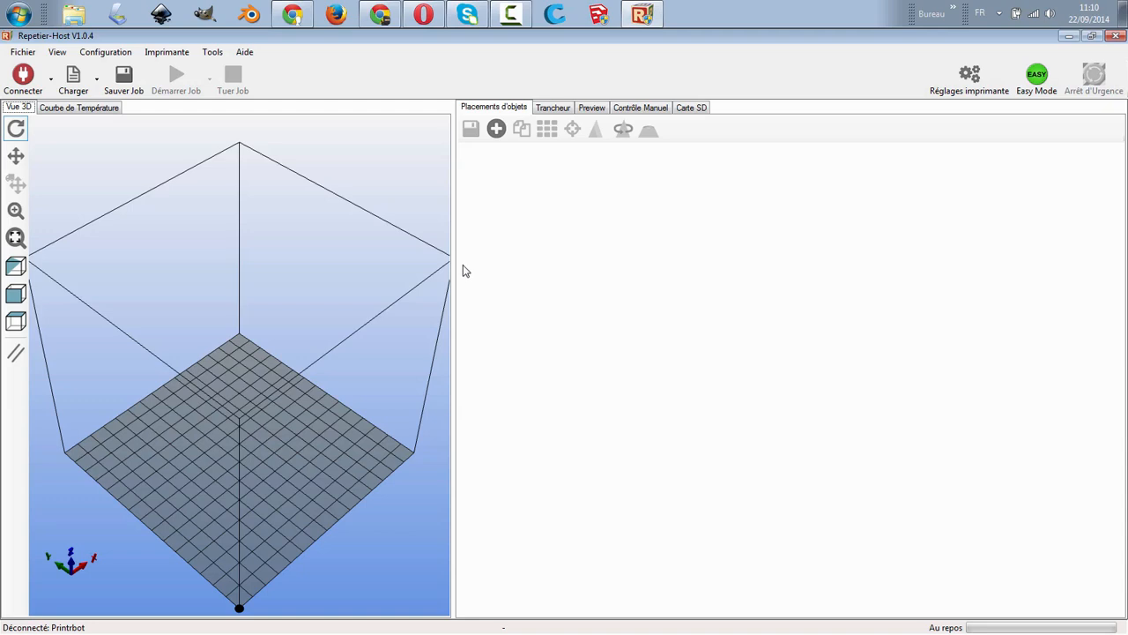
- Import the porte bobine revu model onto the print bed
left_click(497, 129)
scroll(245, 291, "down", 1)
double_click(192, 315)
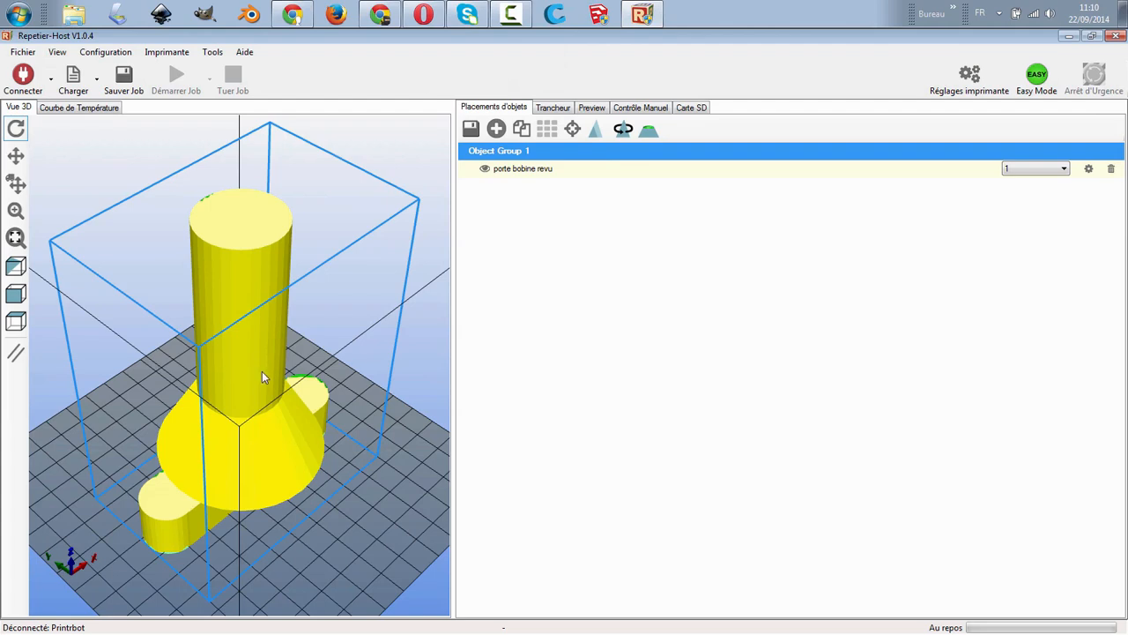
- Examine the imported object on the bed by zooming out, rotating and shifting the 3D view
scroll(272, 432, "down", 5)
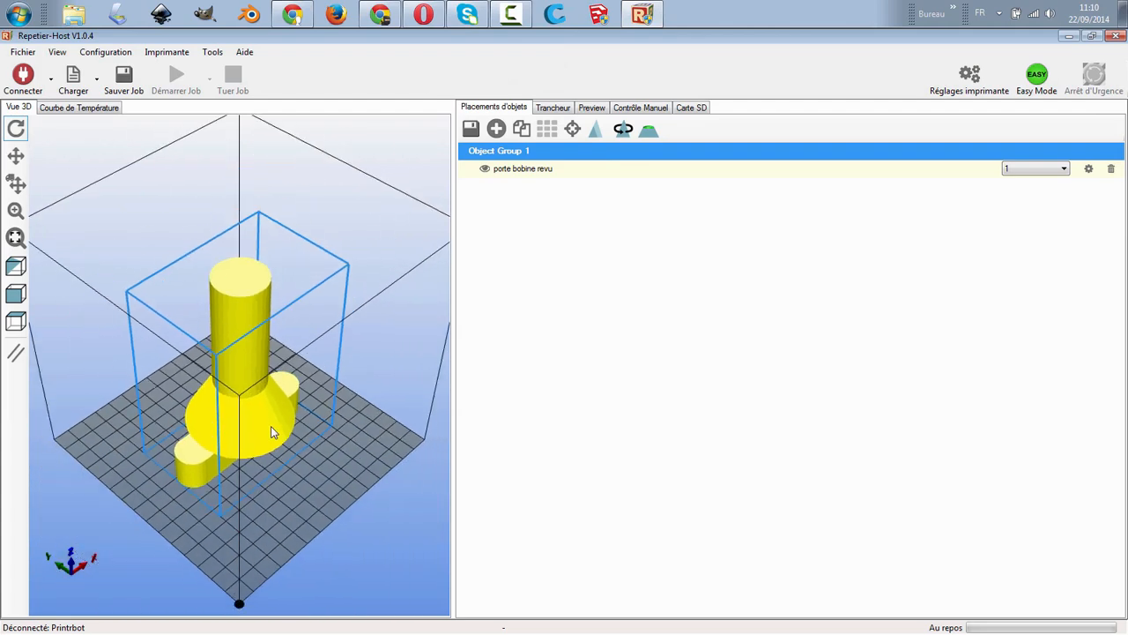
scroll(272, 432, "down", 3)
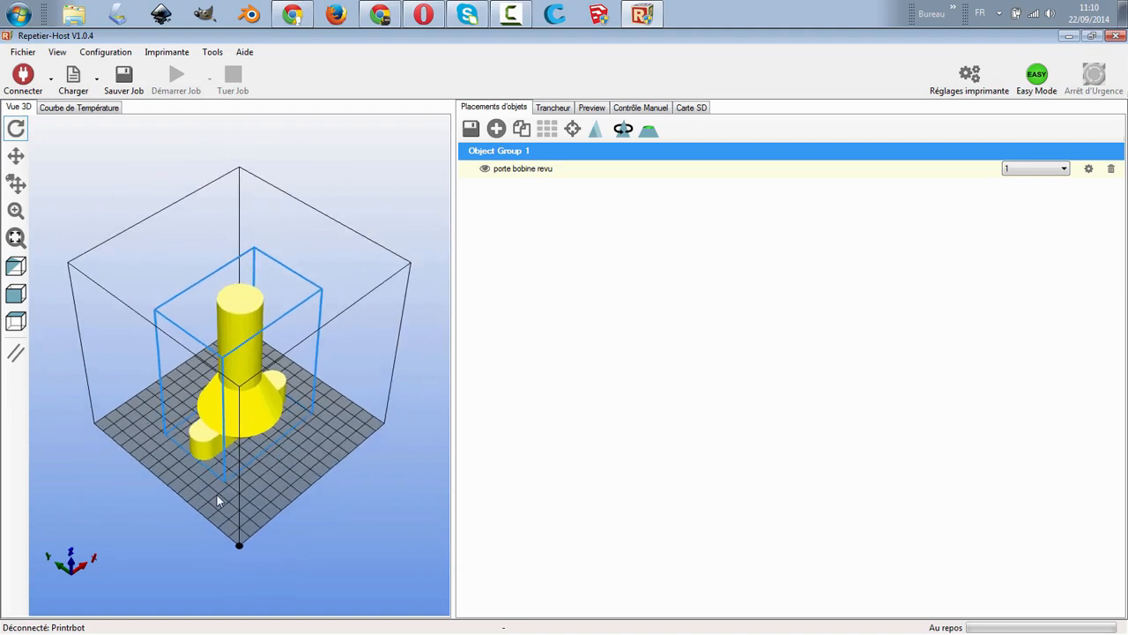
left_click_drag(190, 500, 176, 461)
right_click_drag(253, 418, 220, 402)
left_click_drag(264, 463, 314, 453)
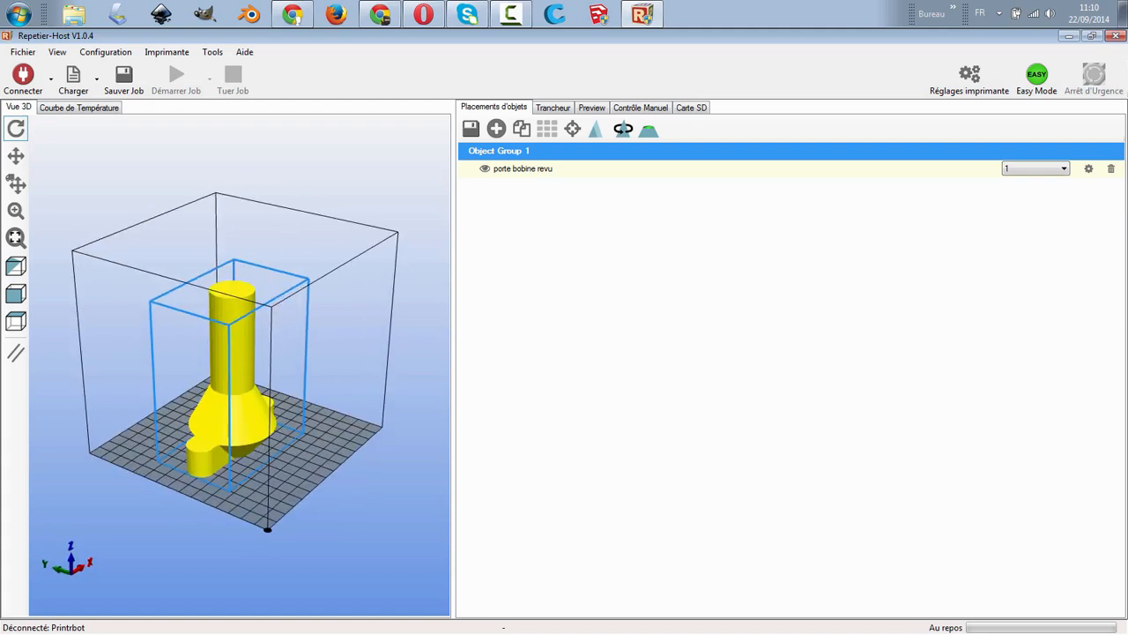
left_click(24, 131)
left_click(16, 158)
left_click_drag(259, 415, 276, 441)
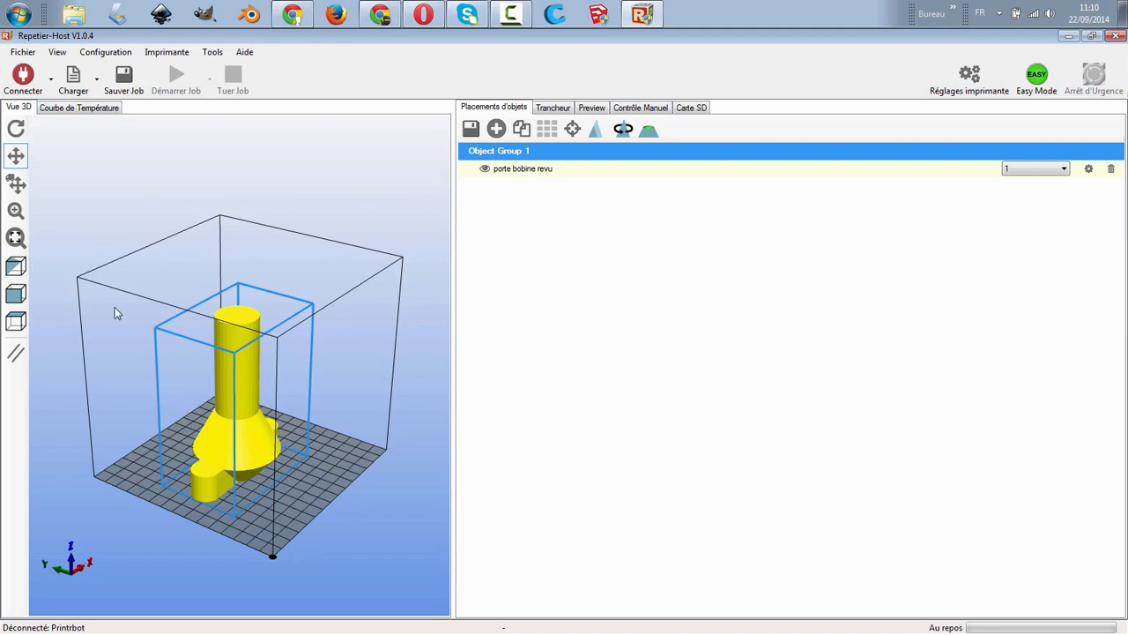
- Move the object slightly toward the front of the print bed and fit the view to it
left_click(17, 187)
left_click_drag(236, 441, 245, 466)
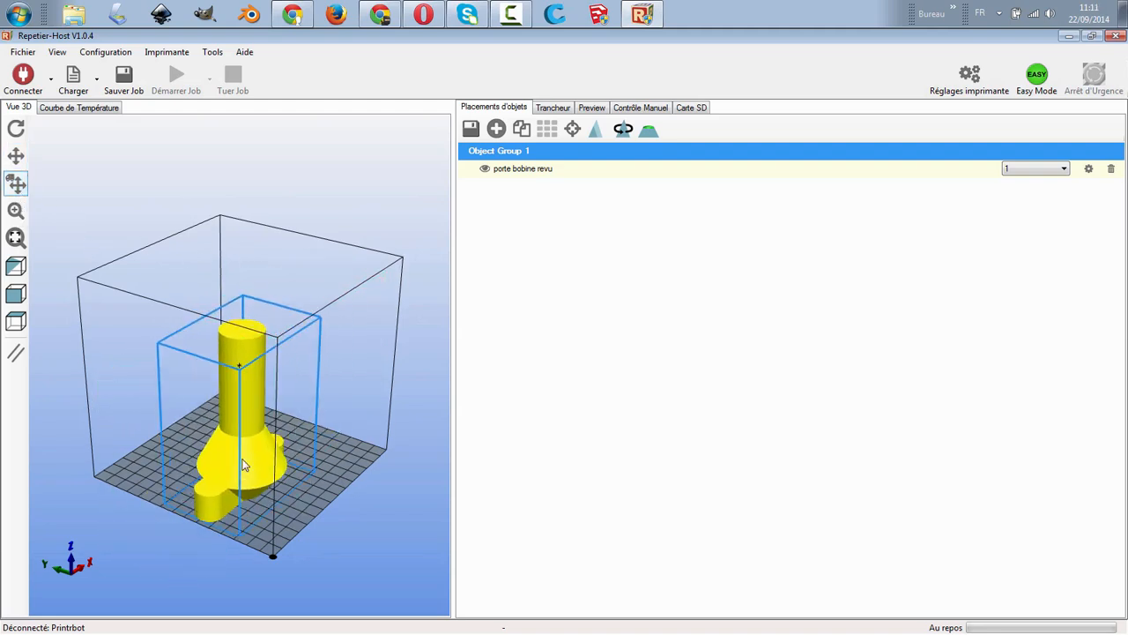
left_click(16, 211)
left_click_drag(233, 451, 205, 374)
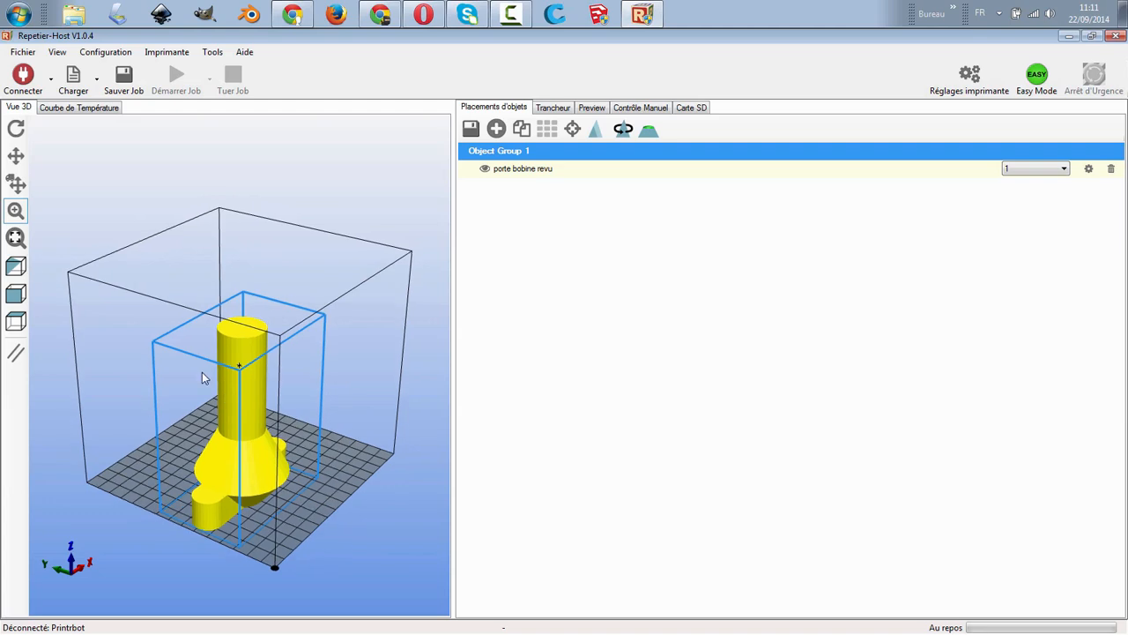
left_click(16, 233)
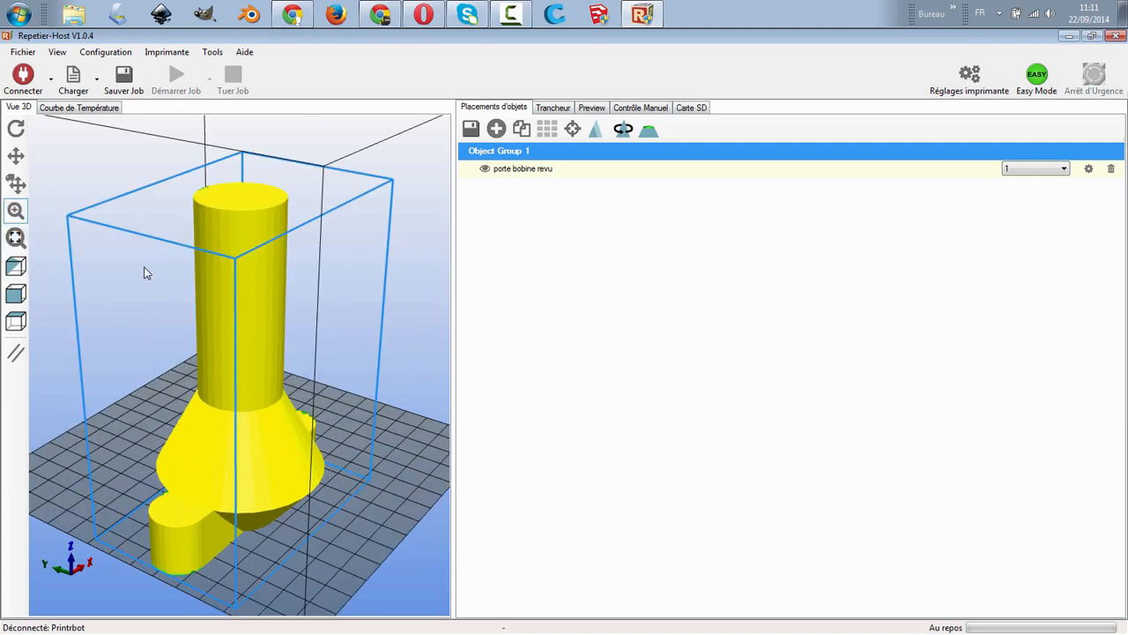
- Look at the object in isometric, front and top views, and toggle parallel projection on and off
left_click(17, 130)
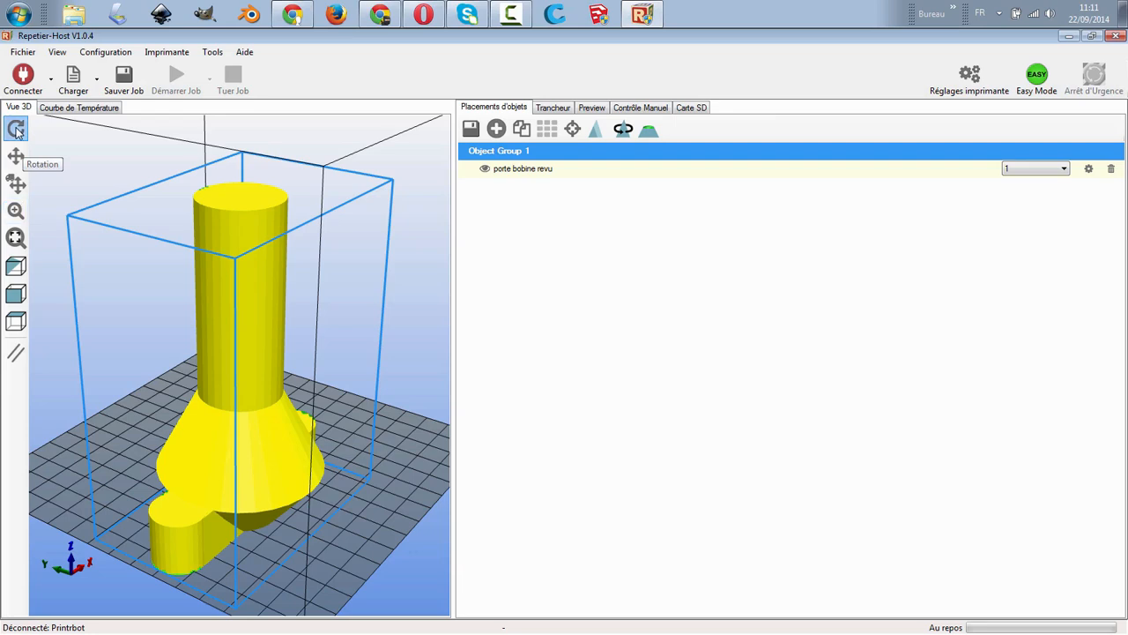
left_click(15, 266)
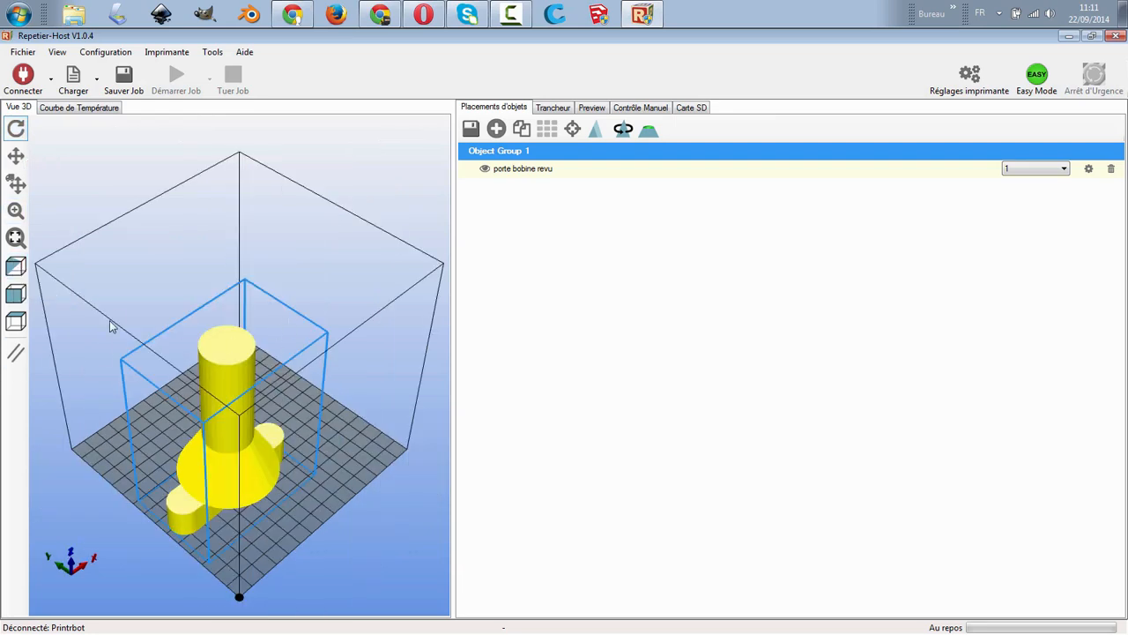
left_click(15, 294)
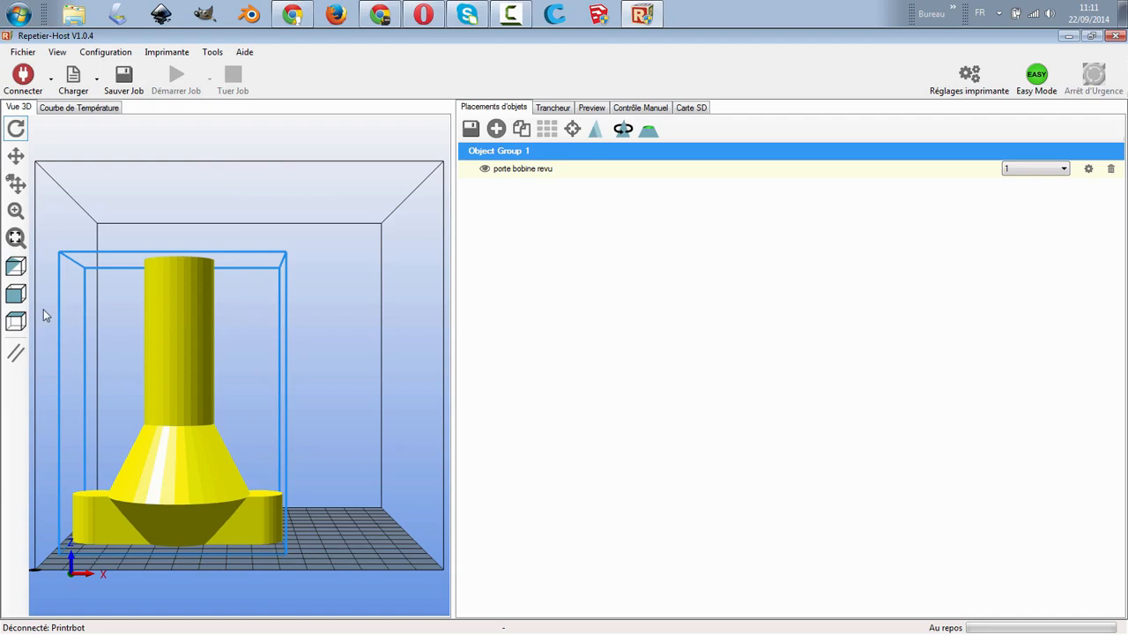
left_click(15, 321)
left_click(17, 352)
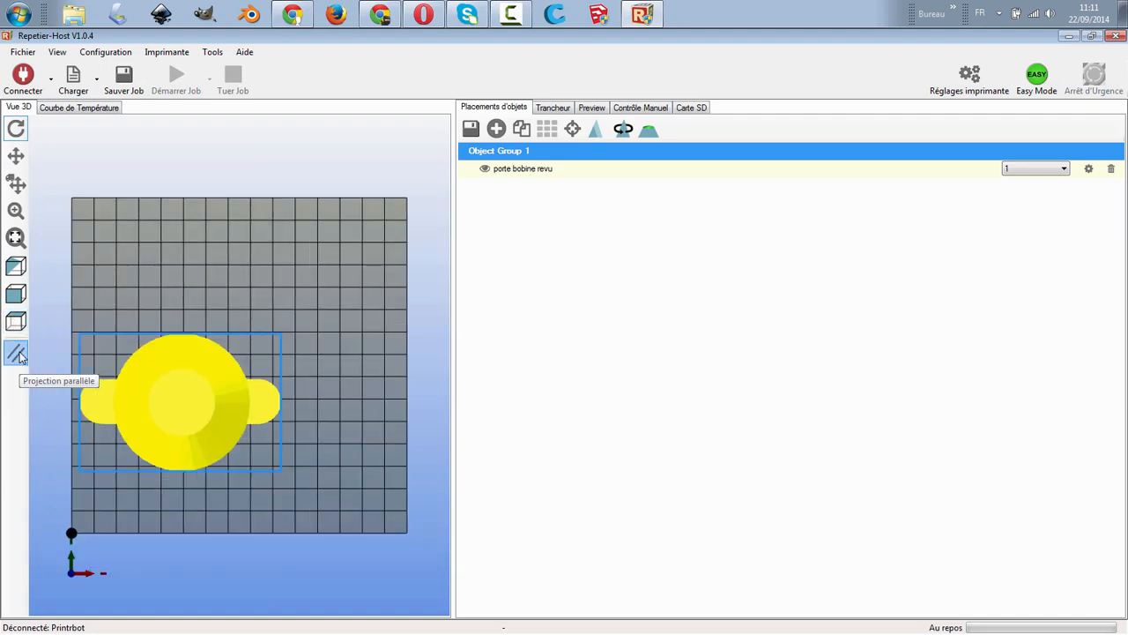
left_click(17, 354)
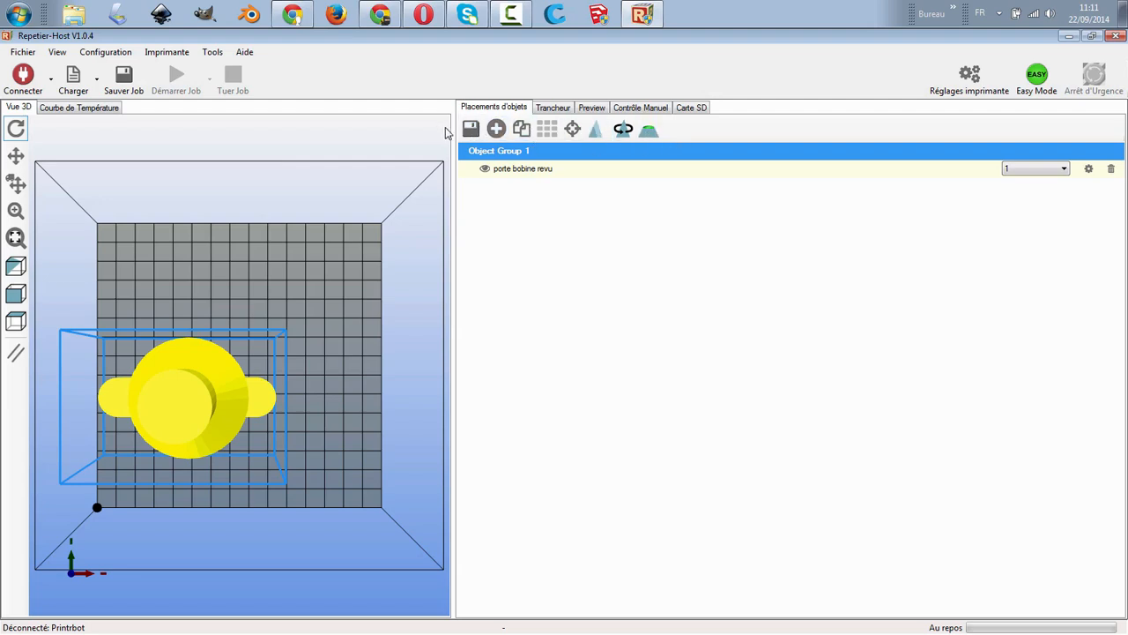
- Center the porte bobine revu object on the print bed and scale it to the maximum size
left_click(572, 131)
left_click(593, 130)
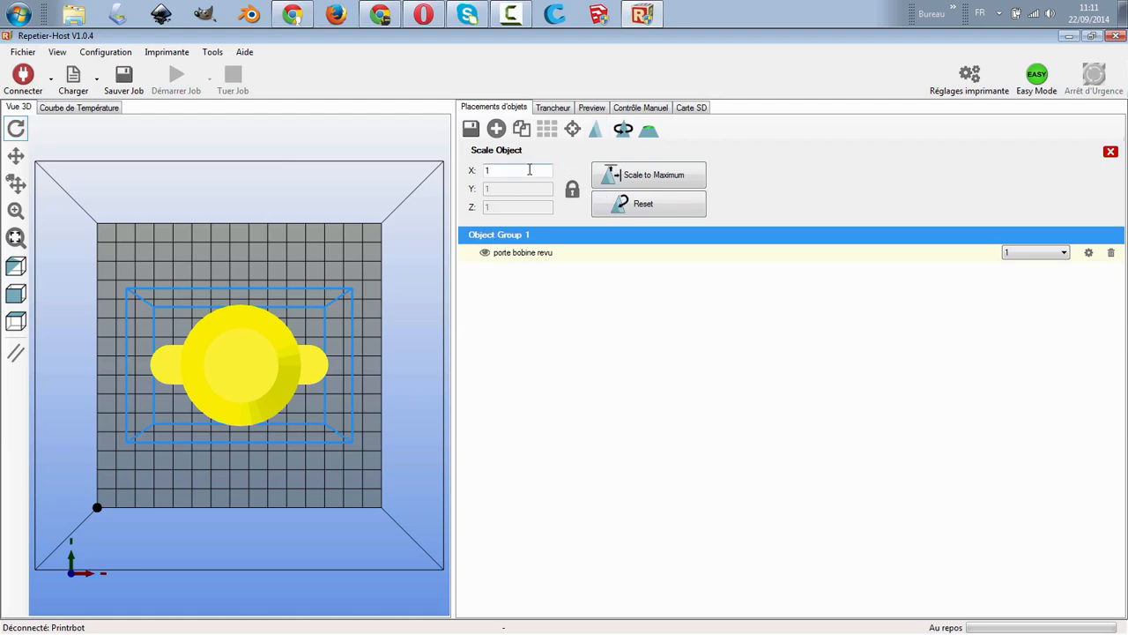
left_click(649, 180)
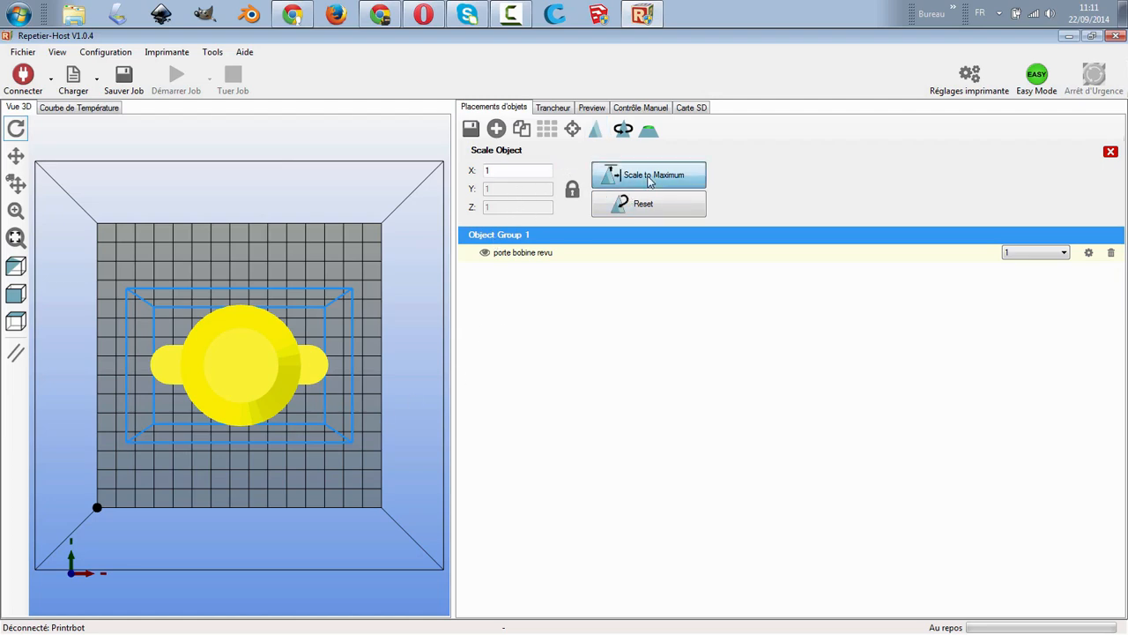
mouse_move(382, 476)
right_mouse_down()
mouse_move(389, 432)
mouse_move(376, 491)
right_mouse_up()
left_click_drag(377, 496, 384, 375)
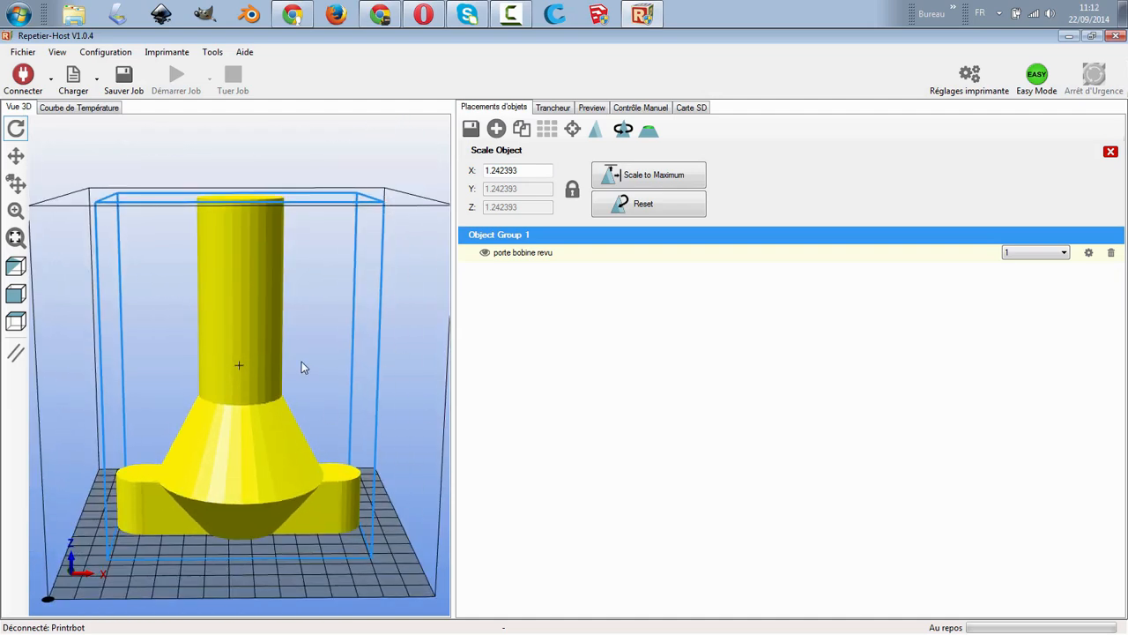
left_click_drag(300, 585, 392, 463)
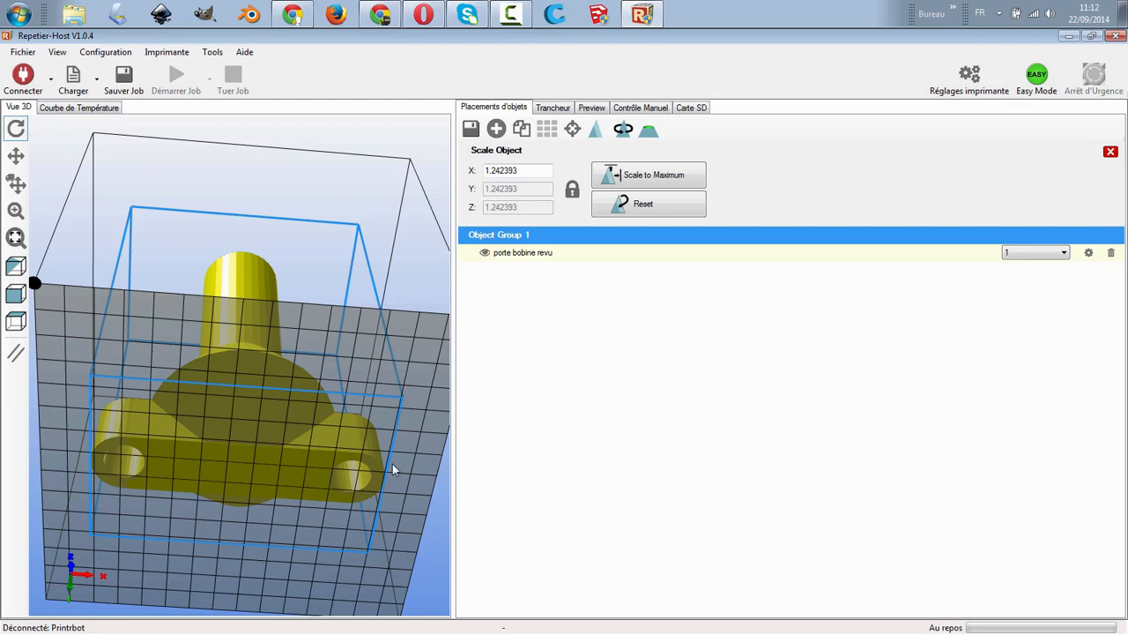
left_click_drag(321, 255, 277, 436)
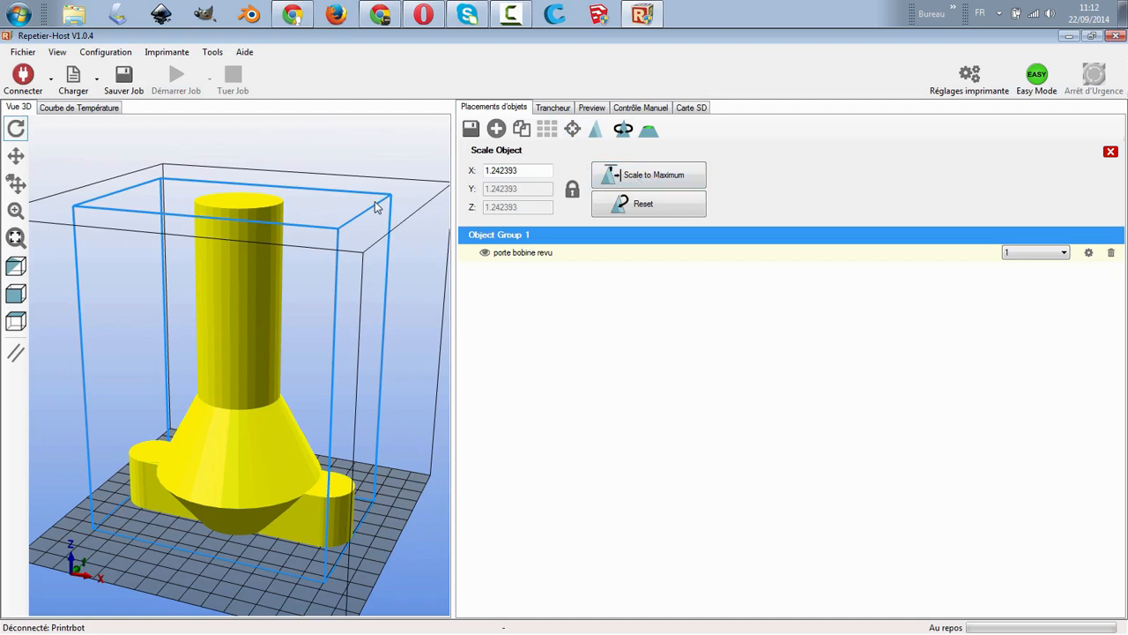
- Reset the object's scale, then scale it uniformly to 0.8
left_click(644, 209)
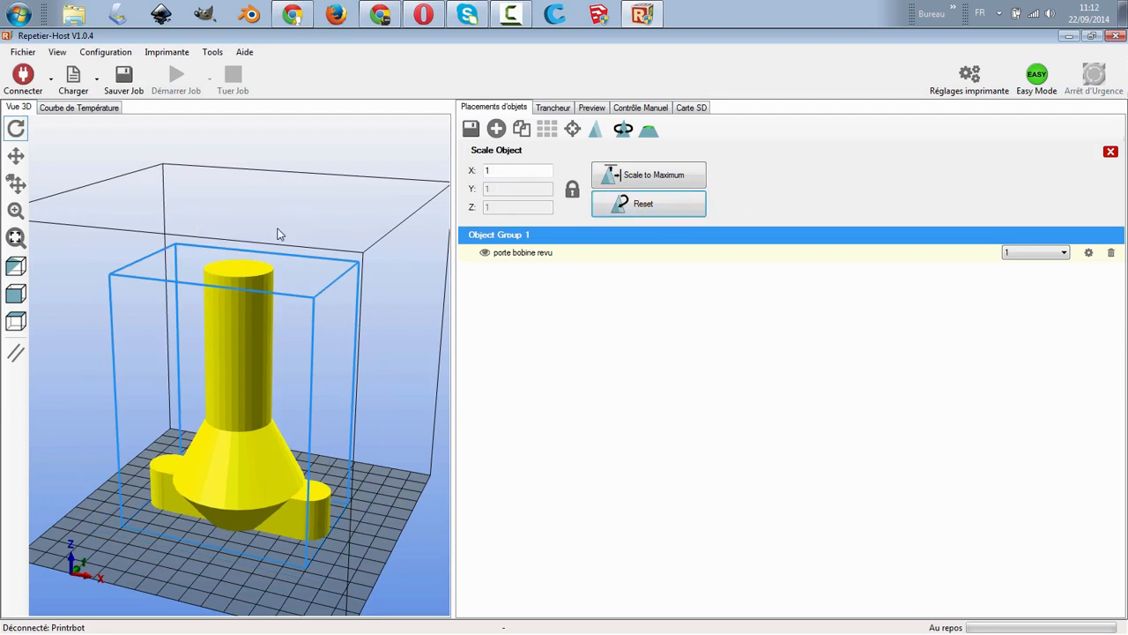
left_click_drag(151, 498, 189, 540)
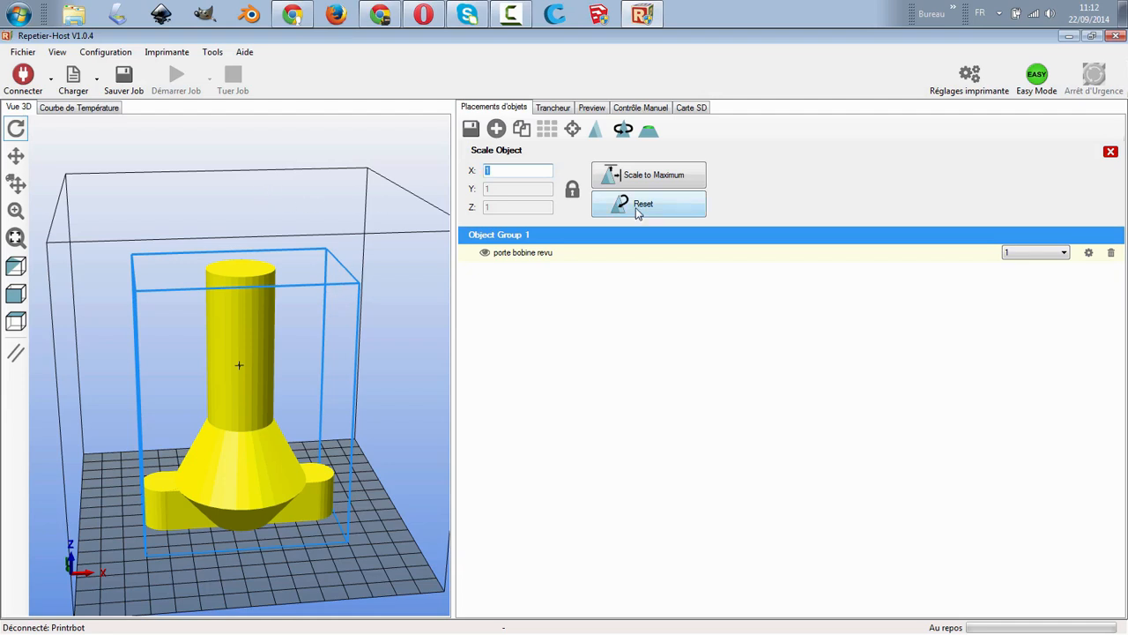
type("0.")
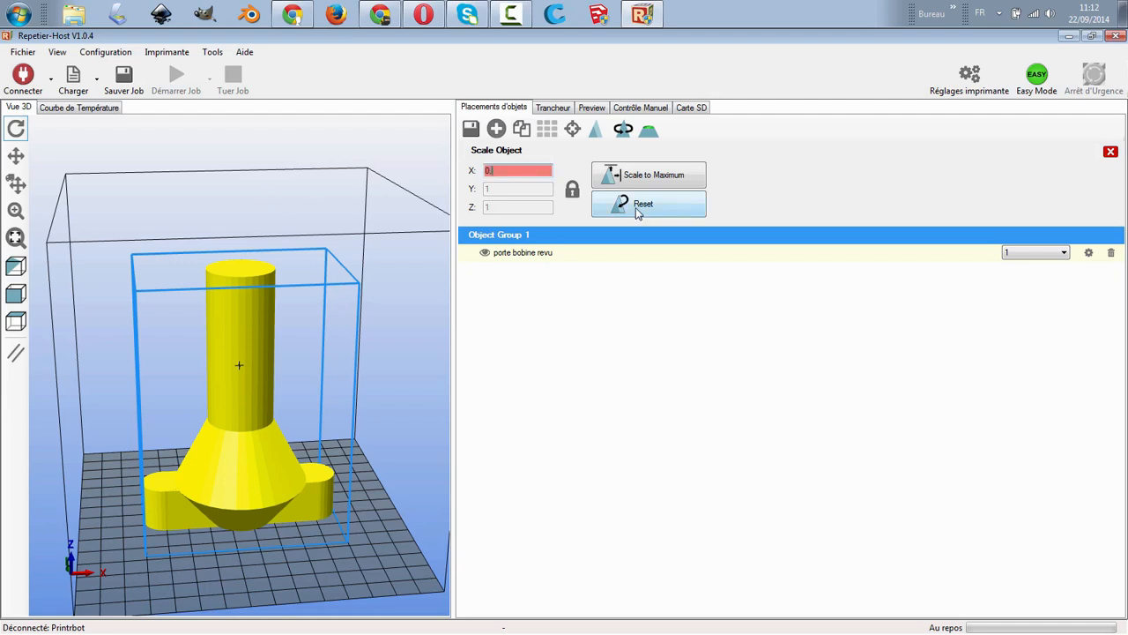
type("8")
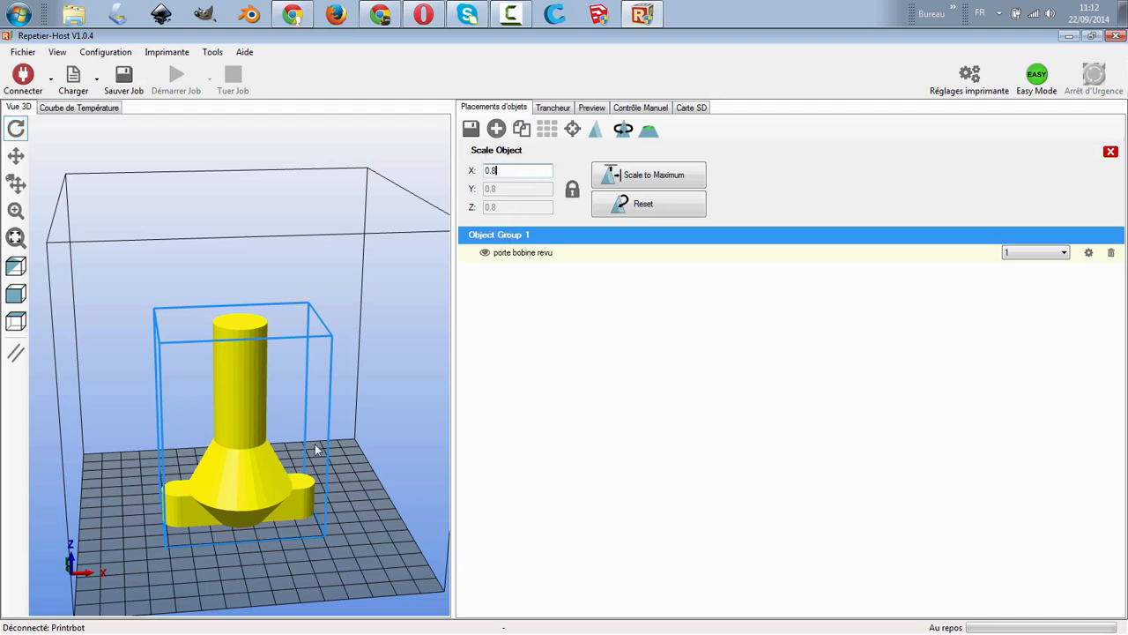
- Unlock proportional scaling and set only the object's X scale to 1
left_click(571, 190)
double_click(507, 171)
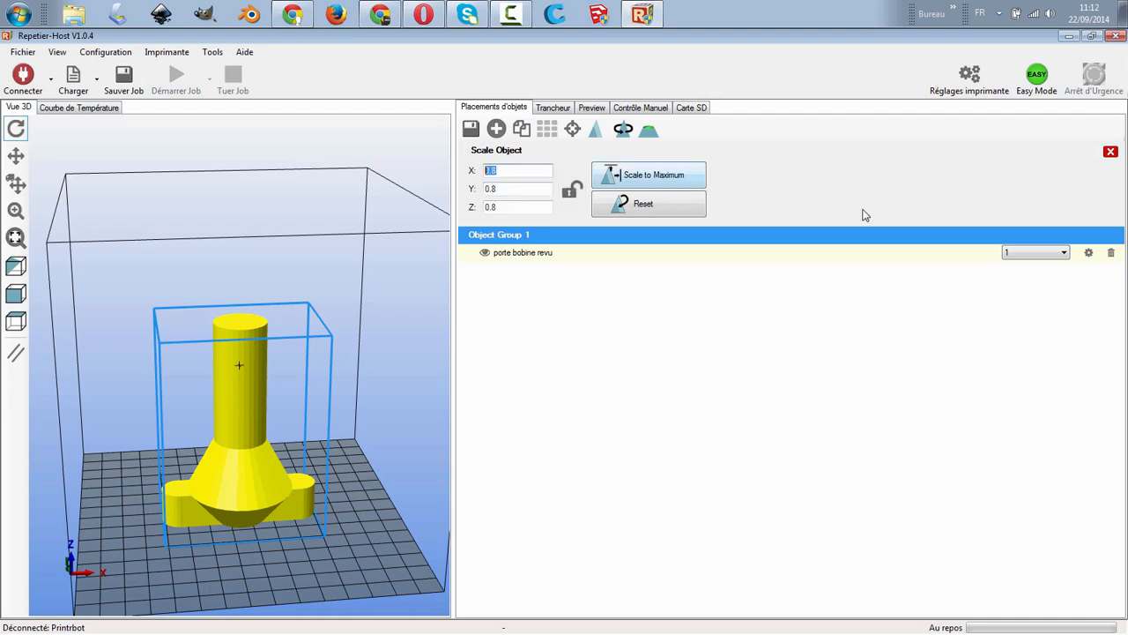
type("1")
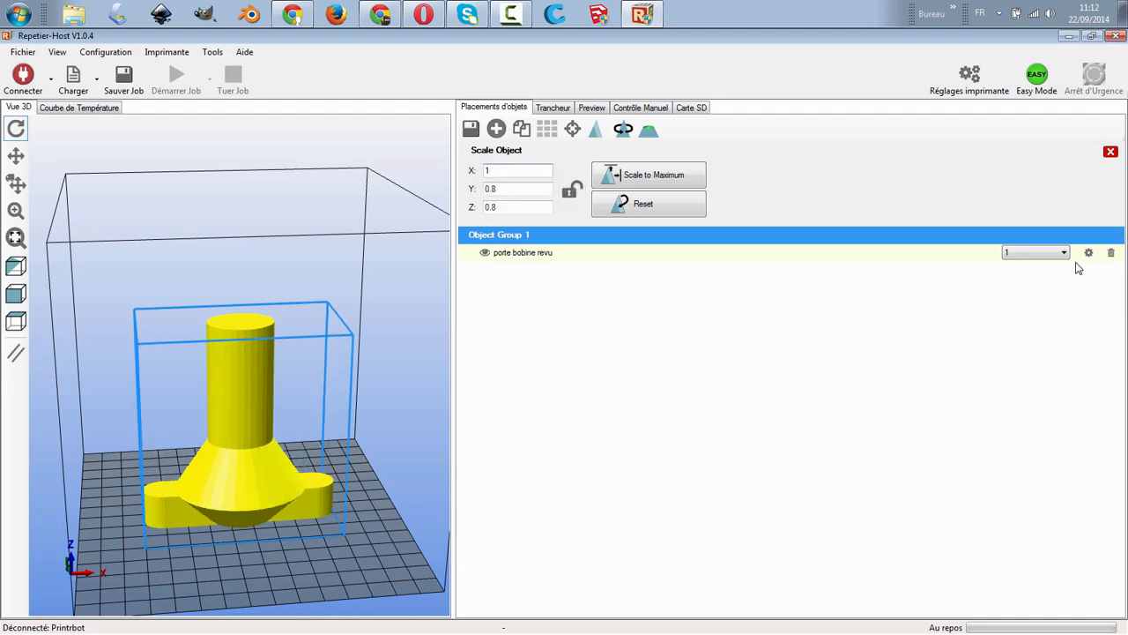
left_click_drag(99, 542, 326, 442)
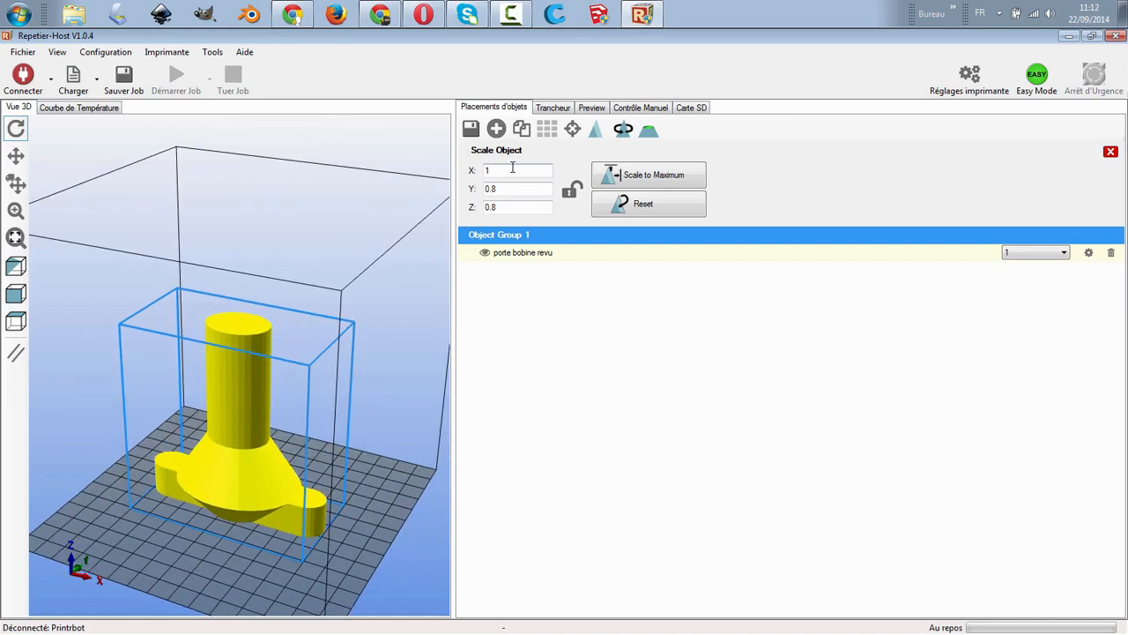
- Lock the scale proportions again and reset the object to its original size
left_click(573, 192)
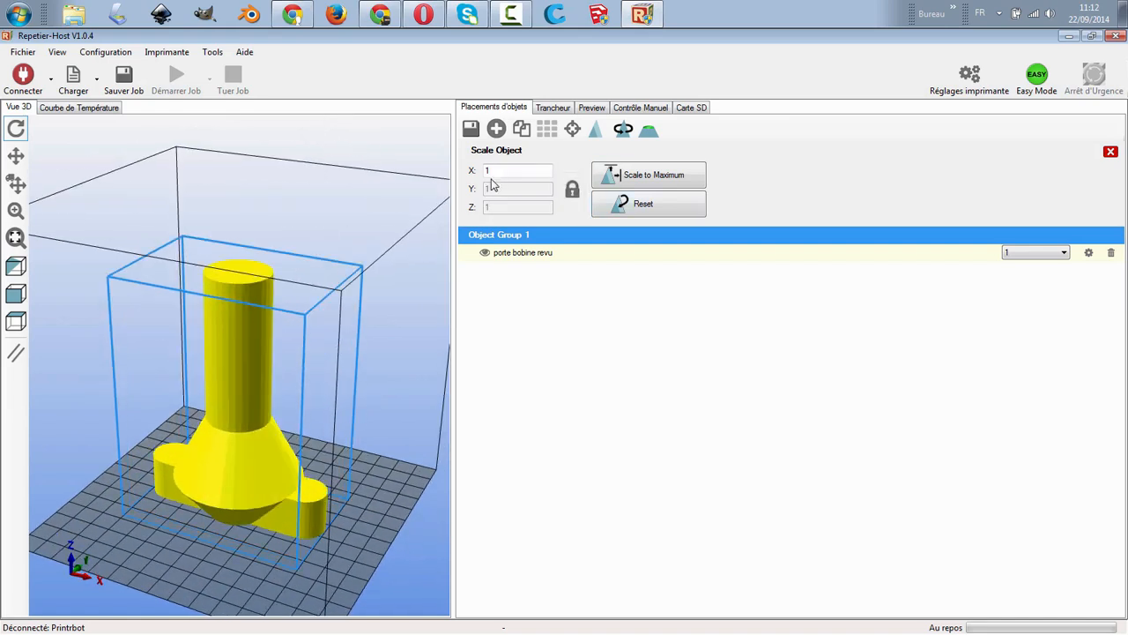
left_click(648, 204)
left_click_drag(163, 549, 397, 423)
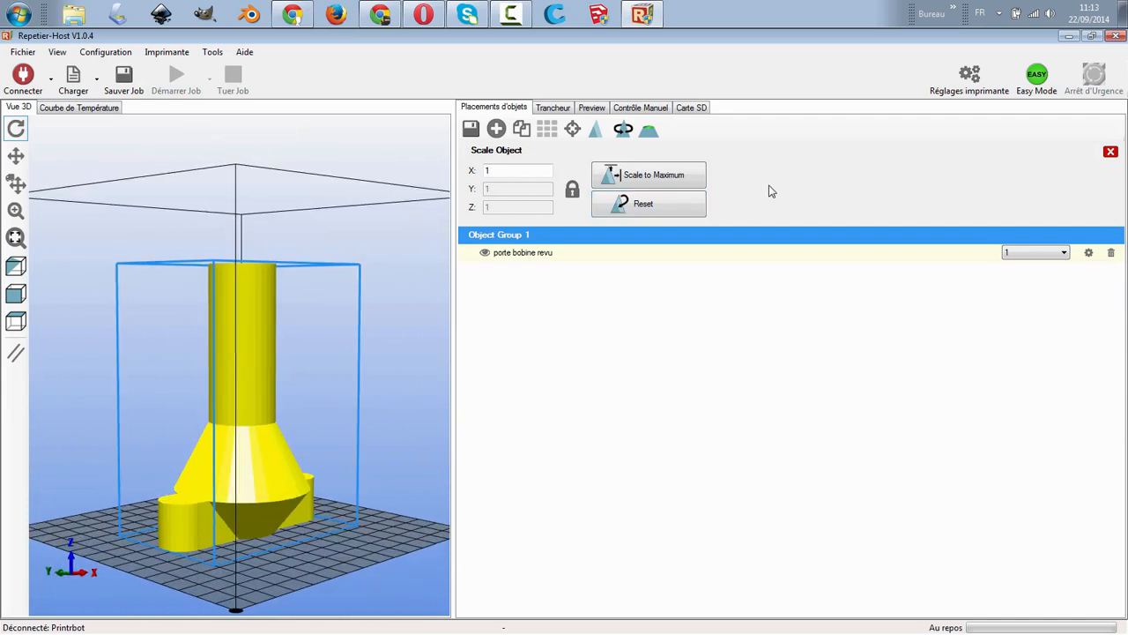
- Try rotating the object about the Z axis by 45 and by 90 degrees
left_click(623, 130)
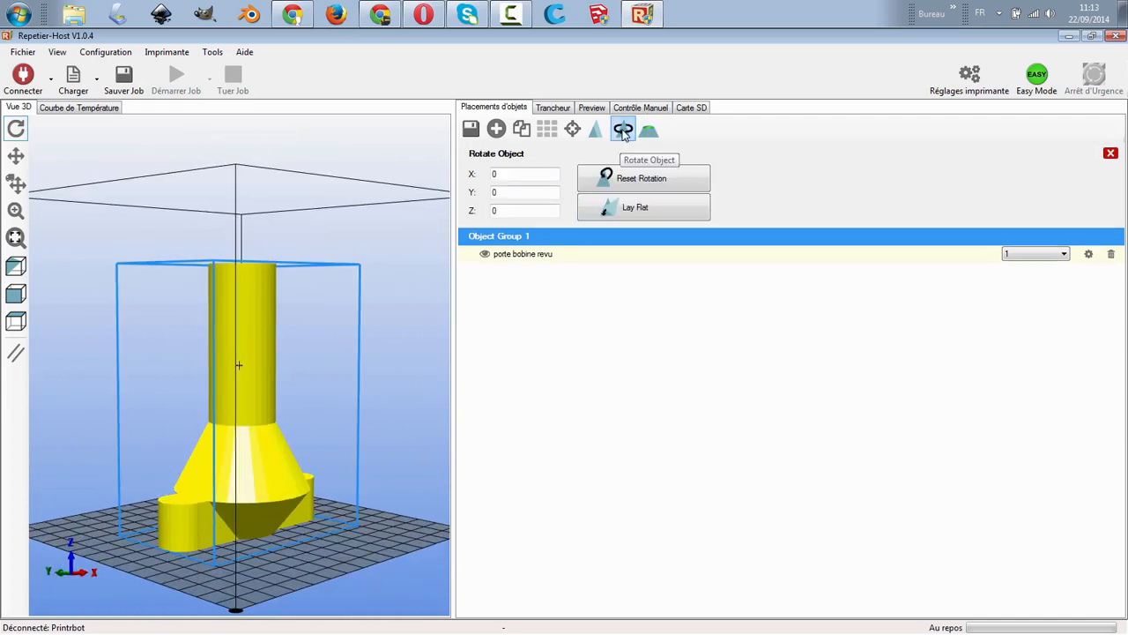
double_click(508, 211)
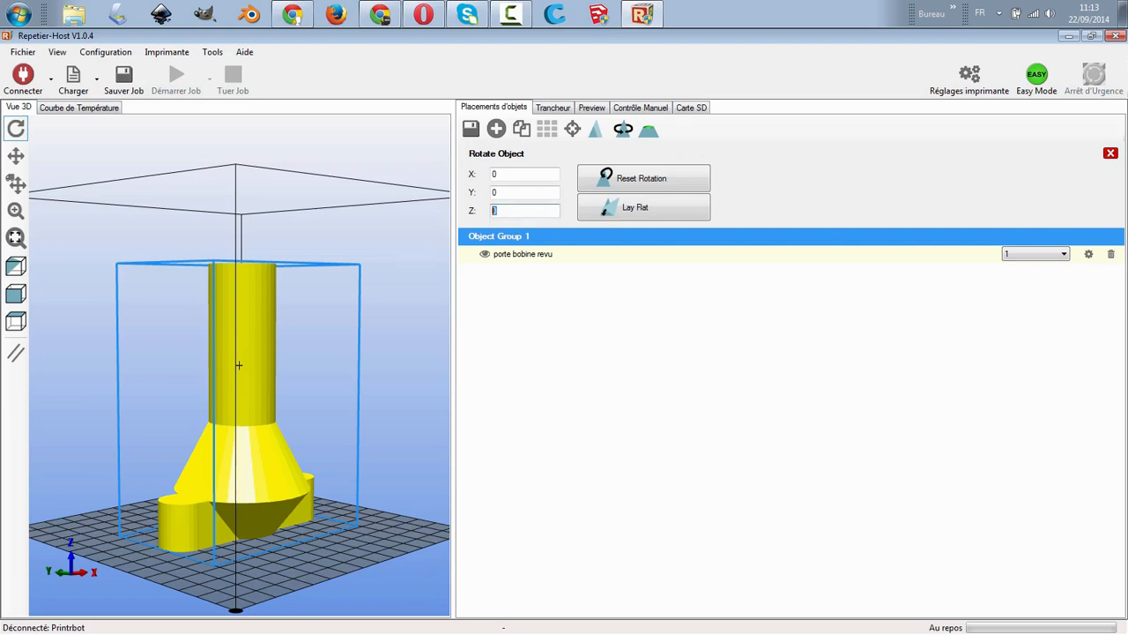
type("45")
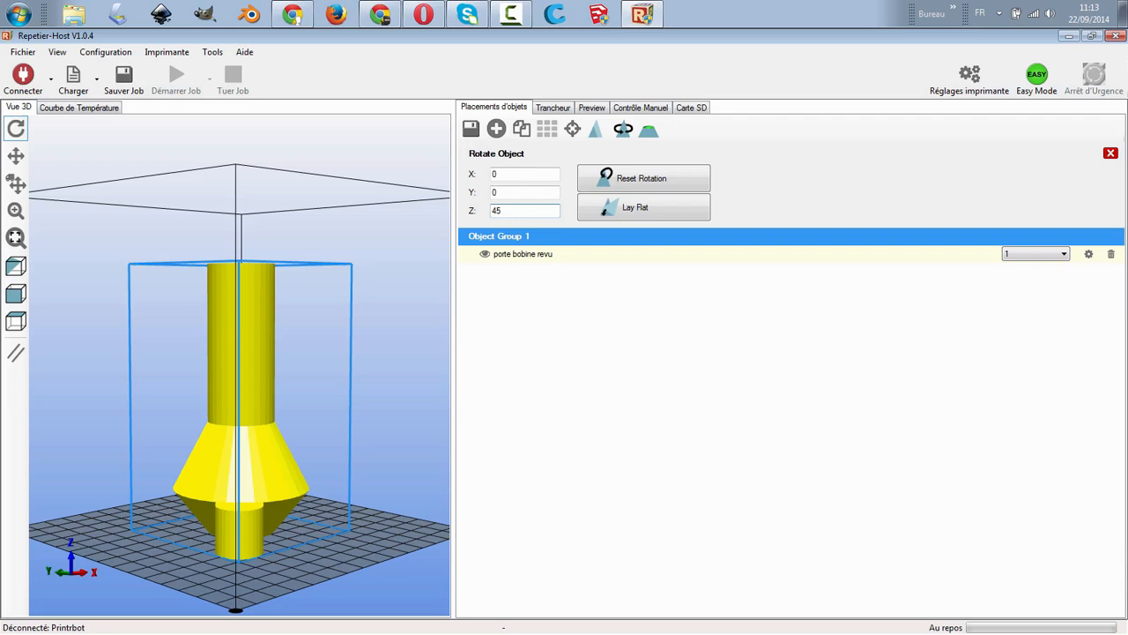
key("BackSpace")
key("BackSpace")
type("90")
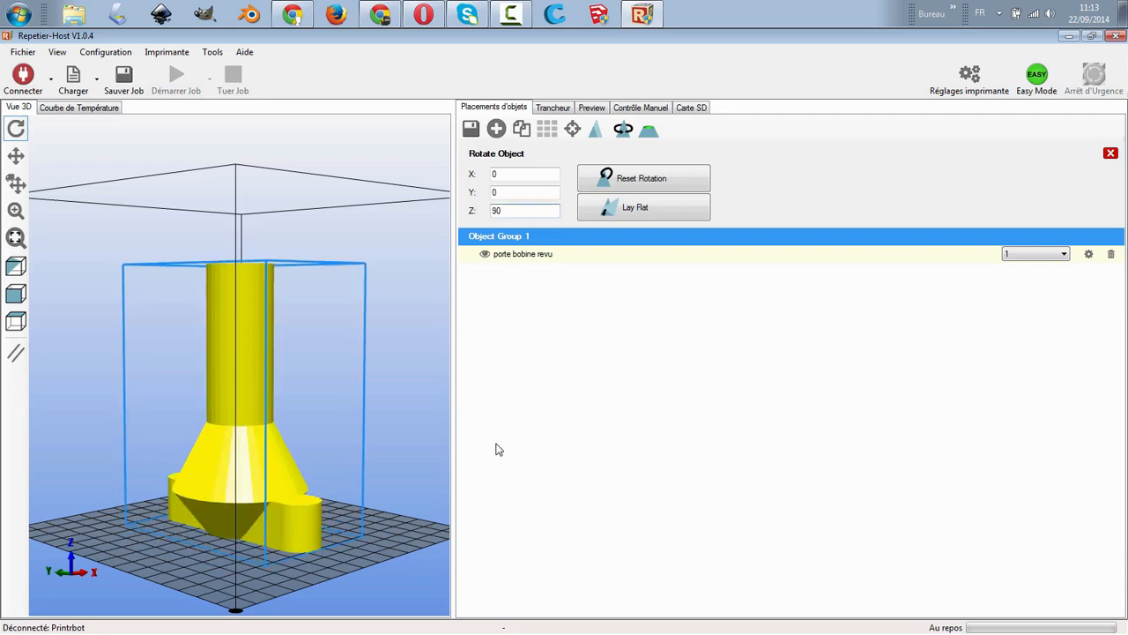
left_click_drag(159, 510, 257, 507)
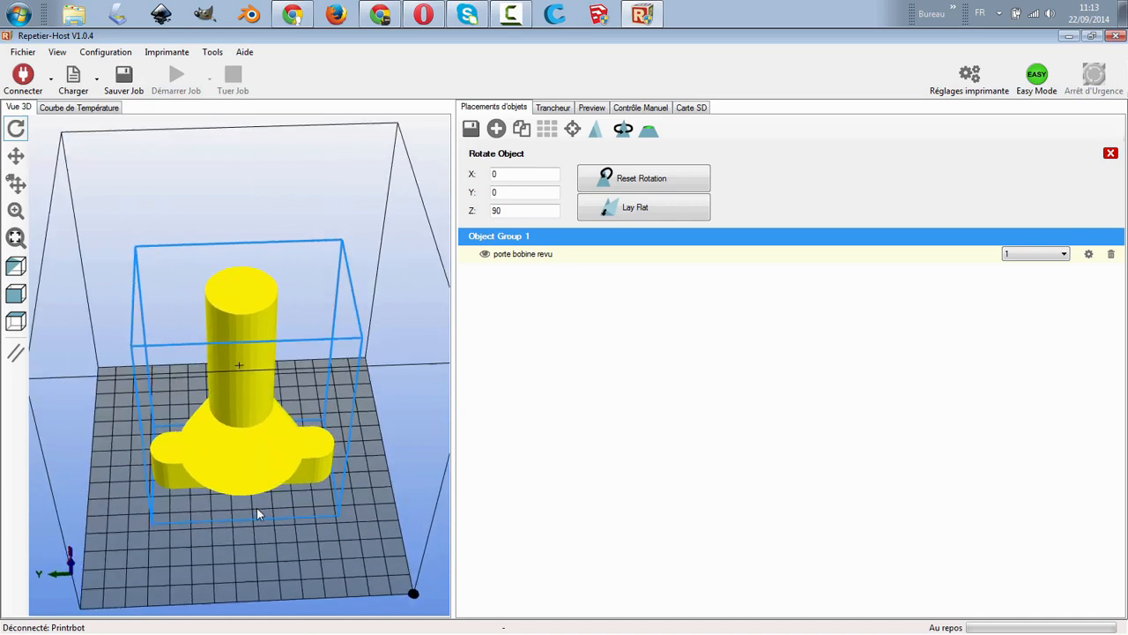
- Reset the object's rotation and apply Lay Flat to it
left_click(649, 182)
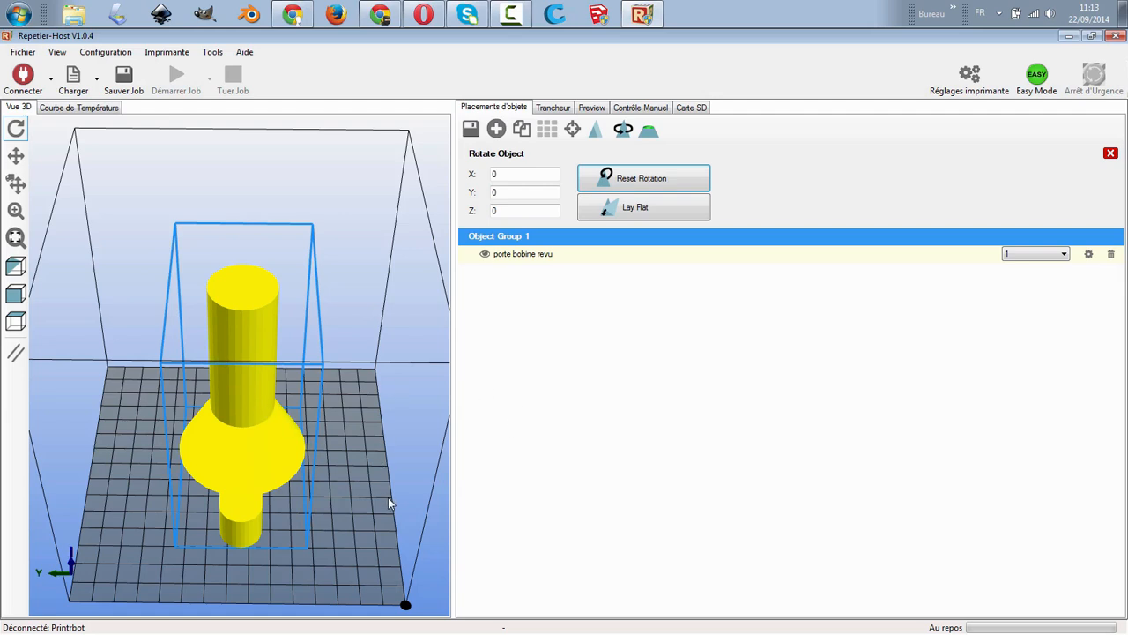
left_click_drag(388, 502, 395, 394)
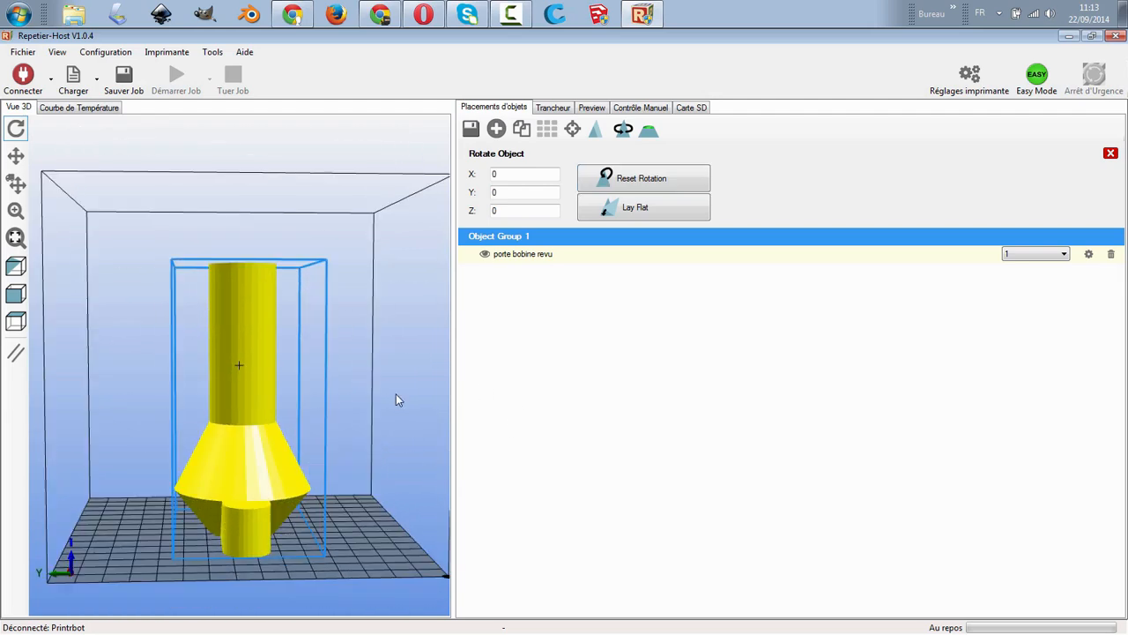
left_click(643, 211)
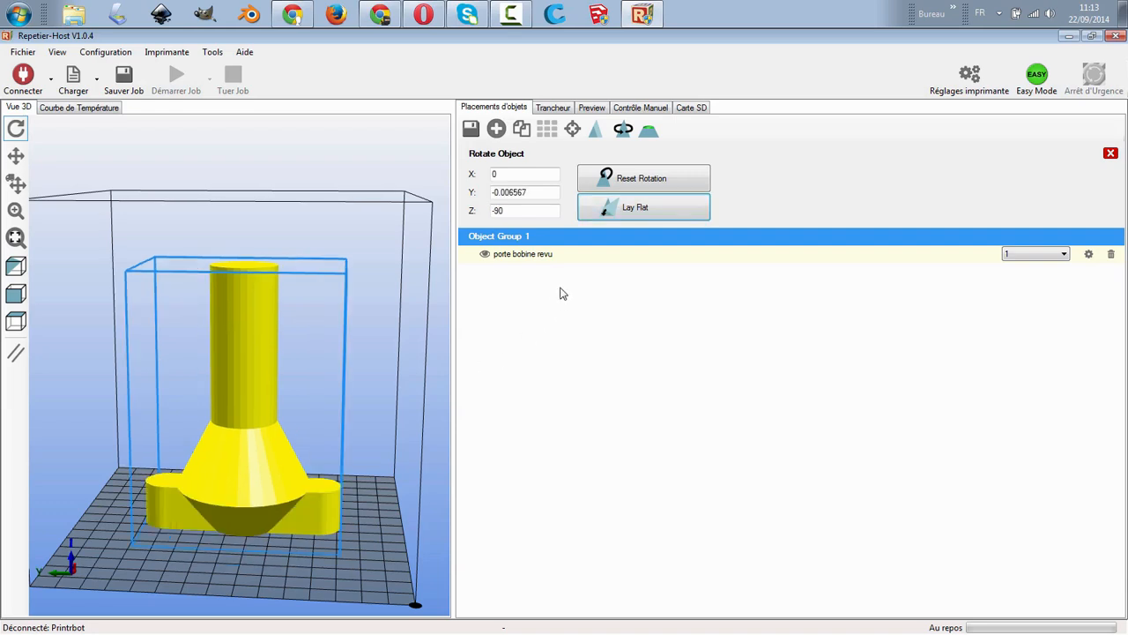
left_click_drag(377, 570, 236, 526)
mouse_move(391, 517)
left_mouse_down()
mouse_move(308, 557)
mouse_move(371, 520)
left_mouse_up()
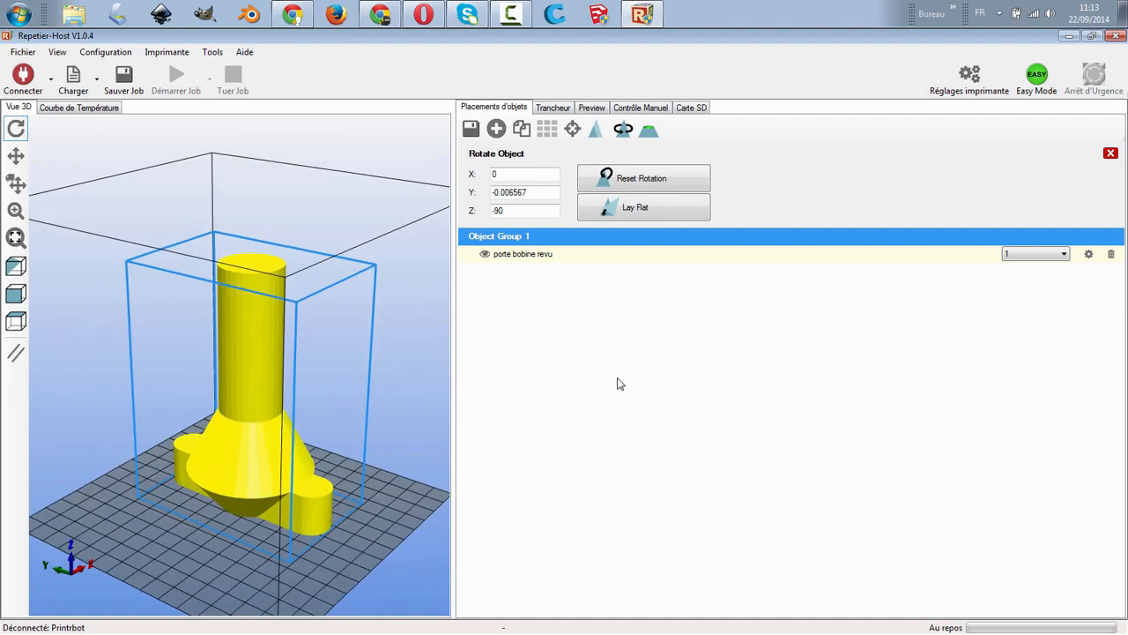
- Display the object with Cut Objects, lower the cut position and inspect its interior
left_click(649, 131)
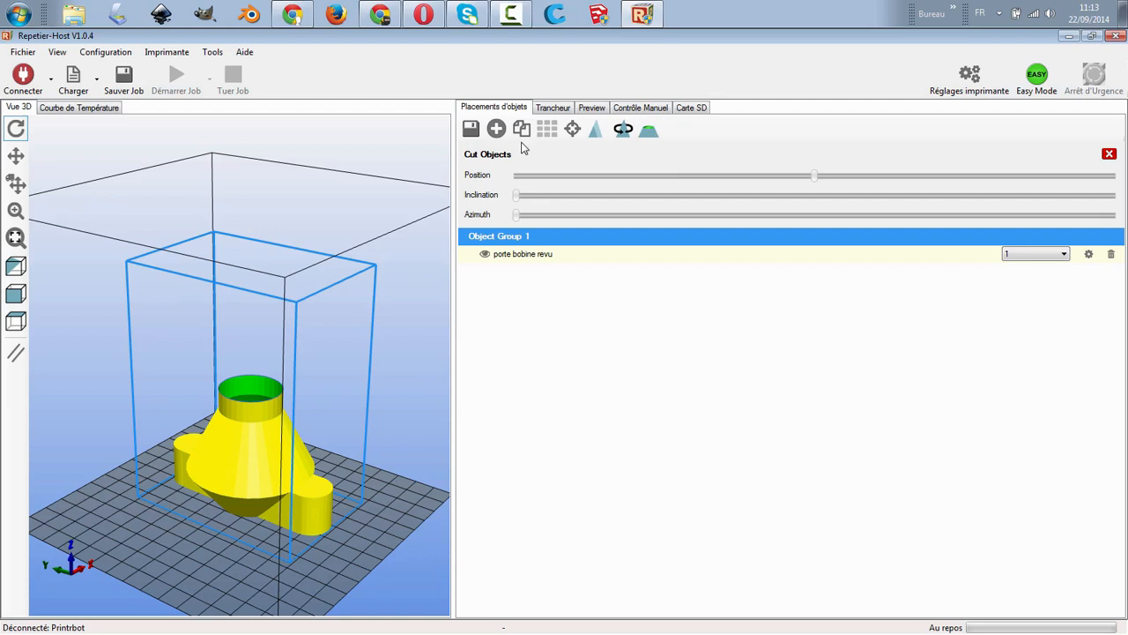
left_click_drag(814, 176, 744, 196)
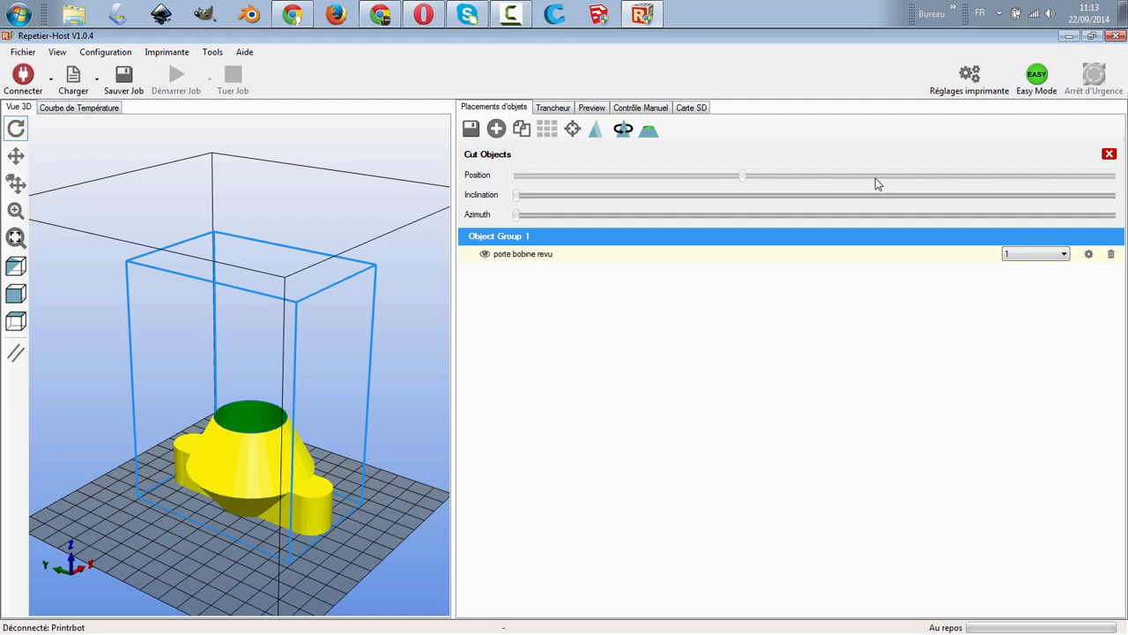
left_click_drag(308, 503, 301, 192)
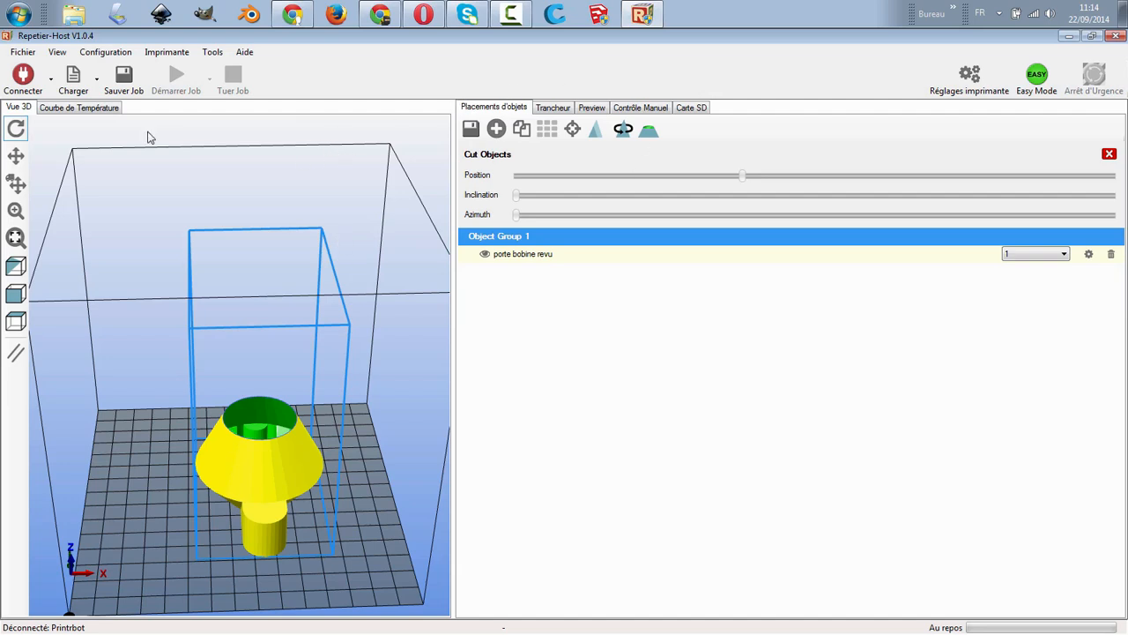
- Connect to the printer and test the X and Y axis movements with the manual controls
left_click(655, 110)
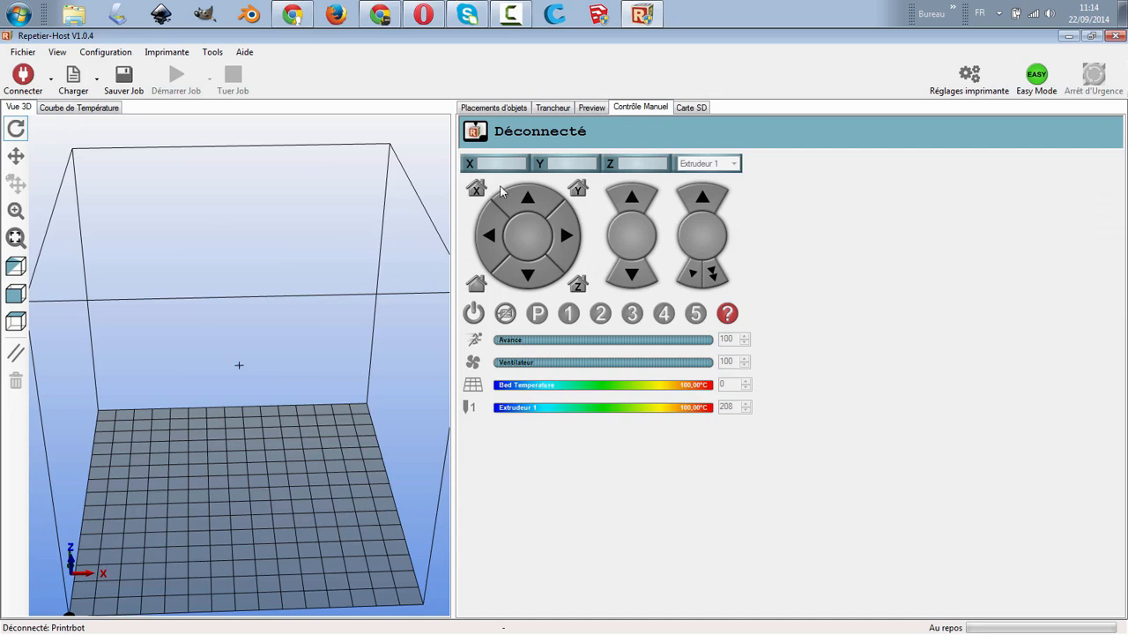
left_click(24, 78)
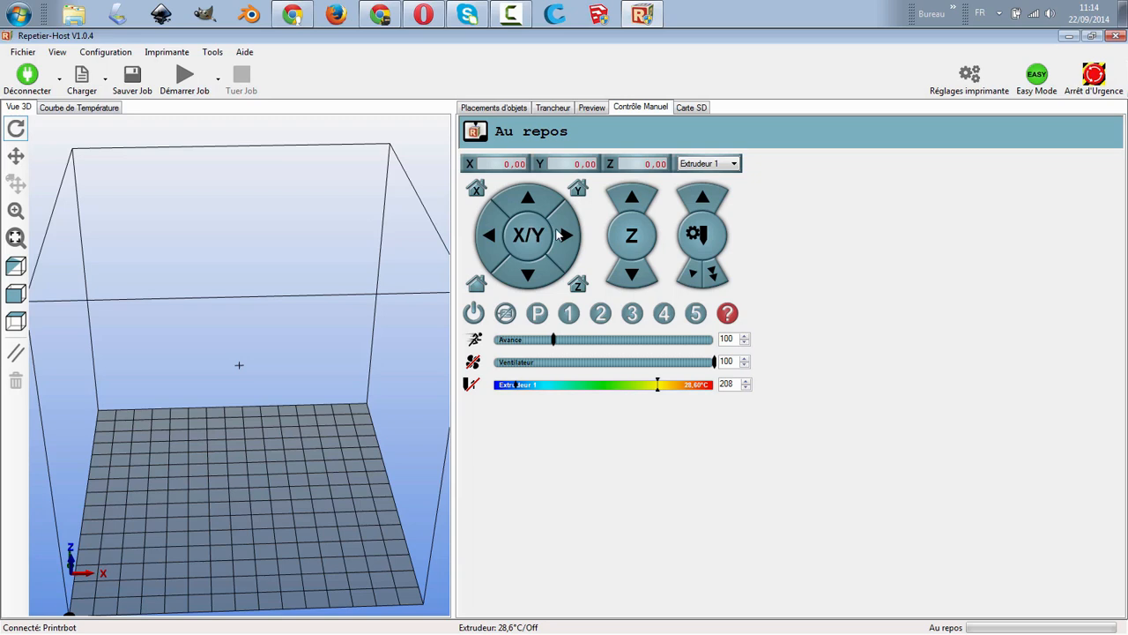
left_click(562, 234)
left_click(530, 271)
- Set the fan speed to 67 and switch the extruder heating on at 208 °C, then off again
left_click_drag(734, 362, 633, 367)
left_click(474, 385)
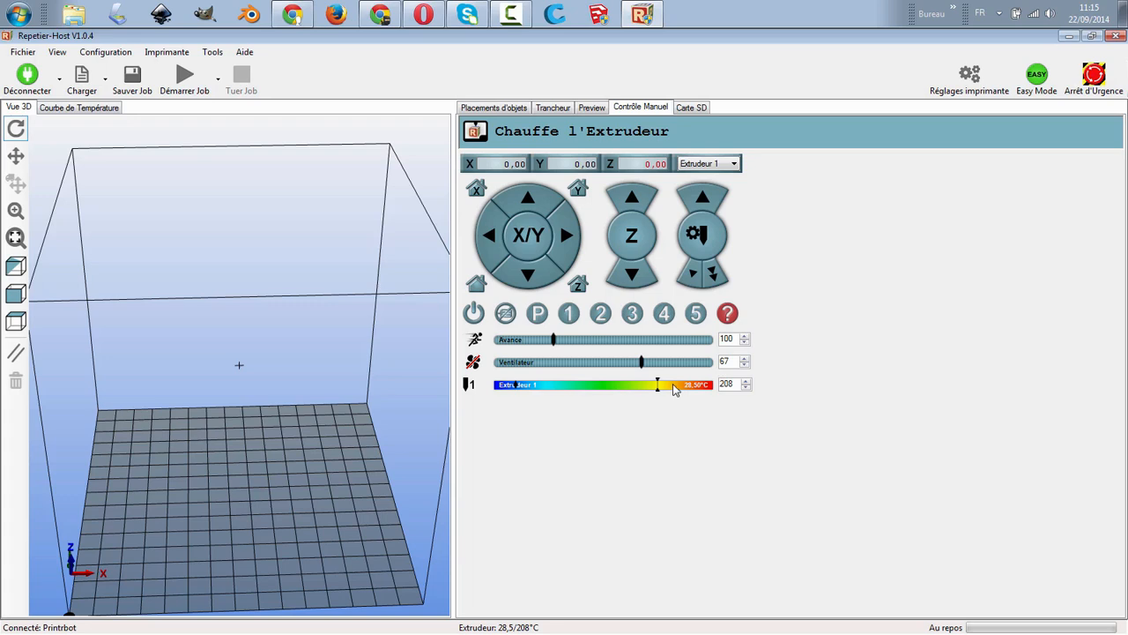
mouse_move(661, 385)
left_mouse_down()
mouse_move(682, 385)
mouse_move(624, 391)
mouse_move(664, 388)
left_mouse_up()
double_click(737, 385)
left_click(470, 386)
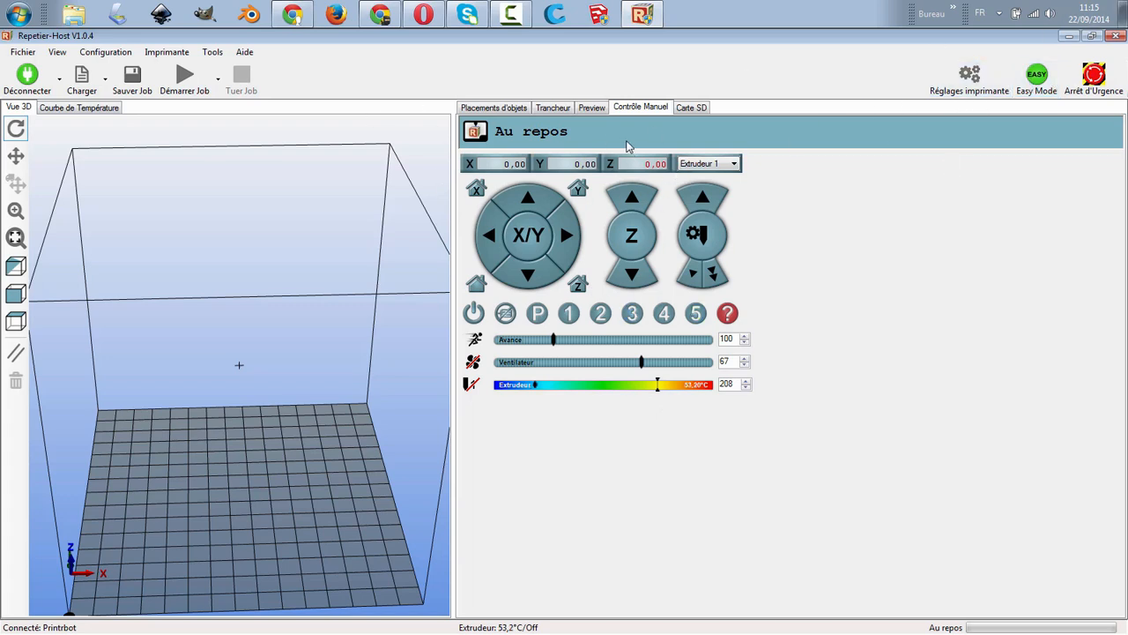
- Turn off Easy Mode and activate the G-Code entry field in the manual controls
left_click(1038, 81)
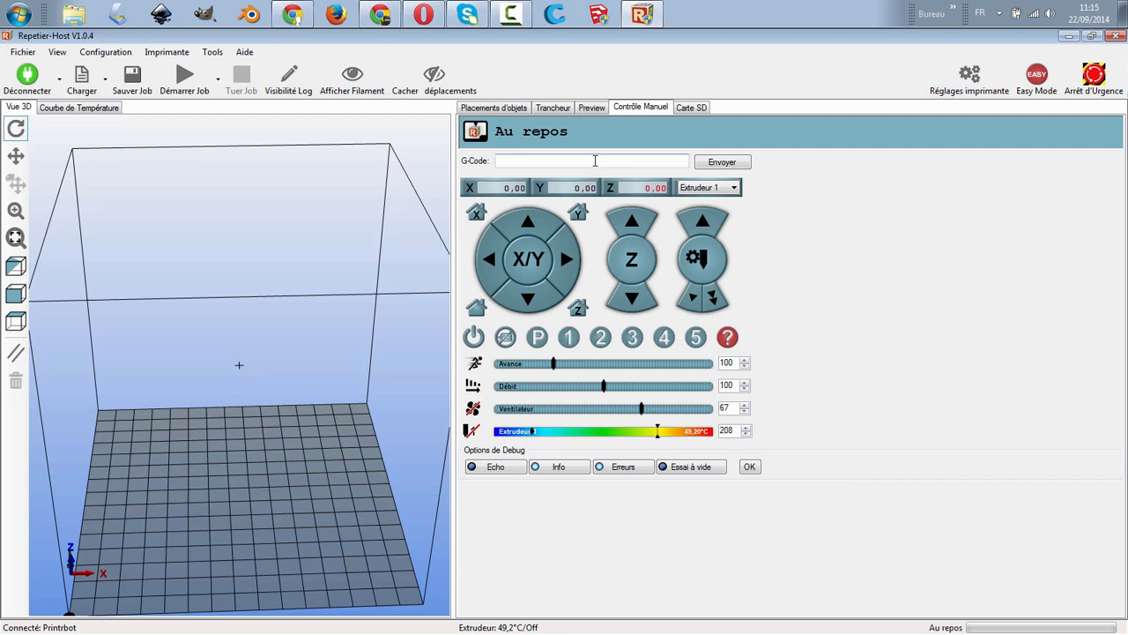
left_click(595, 161)
- Return to the object placement, go to the slicer settings and open the Slic3r configuration
left_click(493, 107)
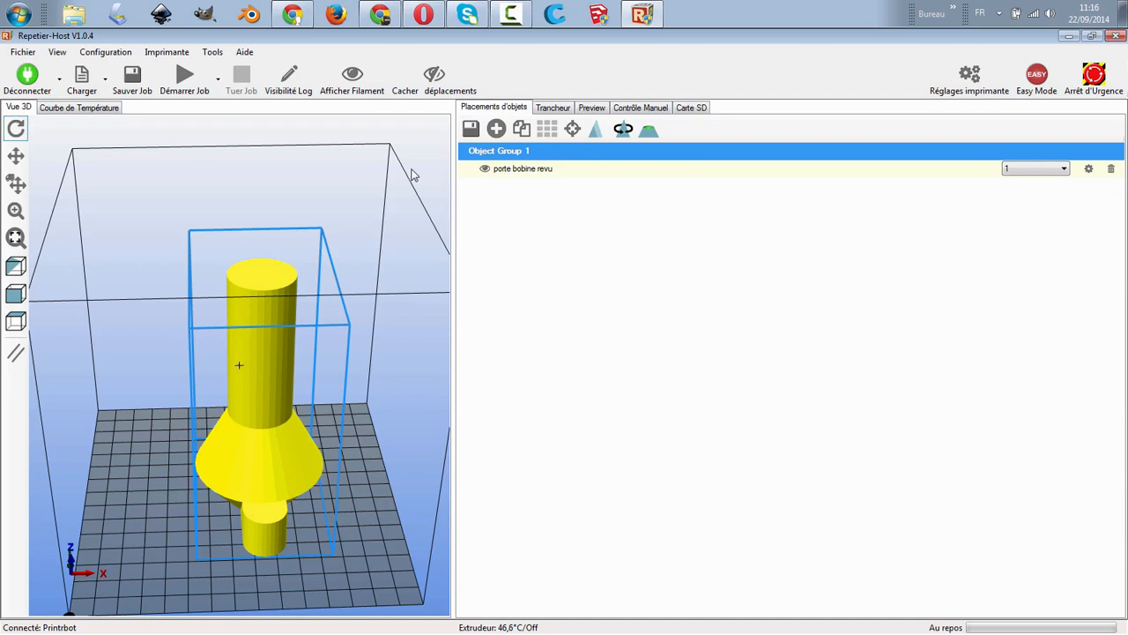
left_click(552, 107)
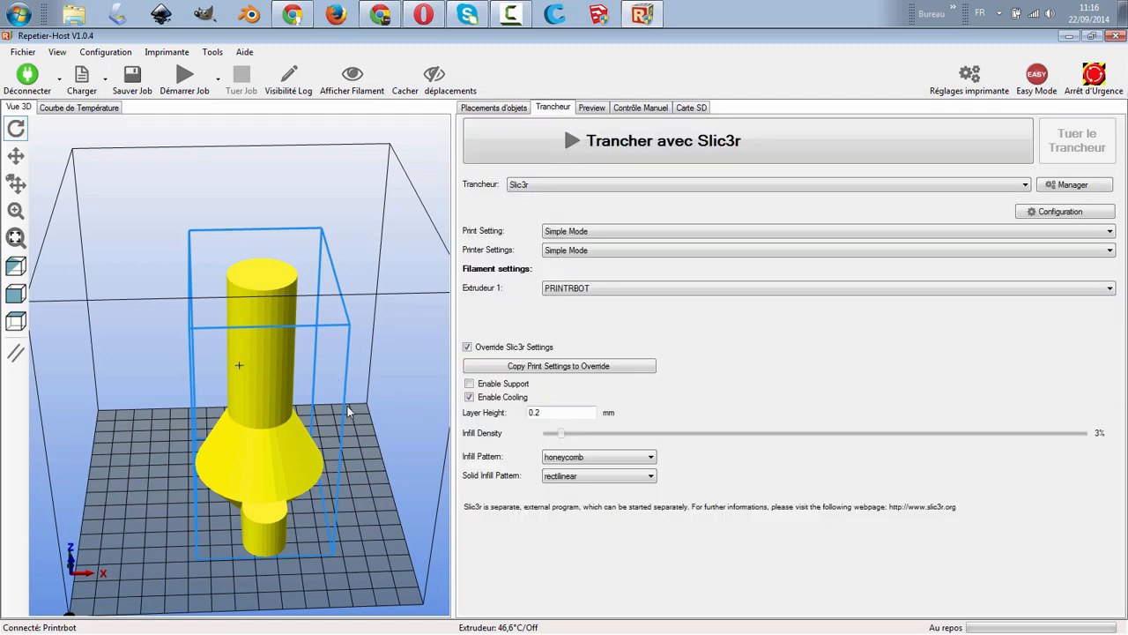
left_click_drag(401, 516, 234, 481)
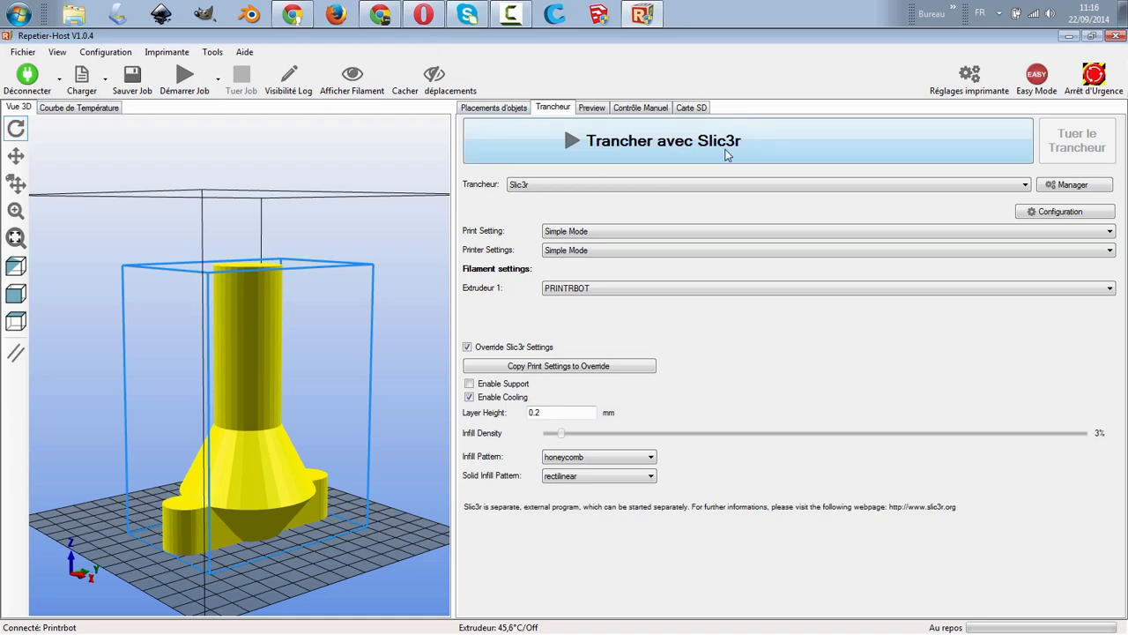
left_click(1052, 216)
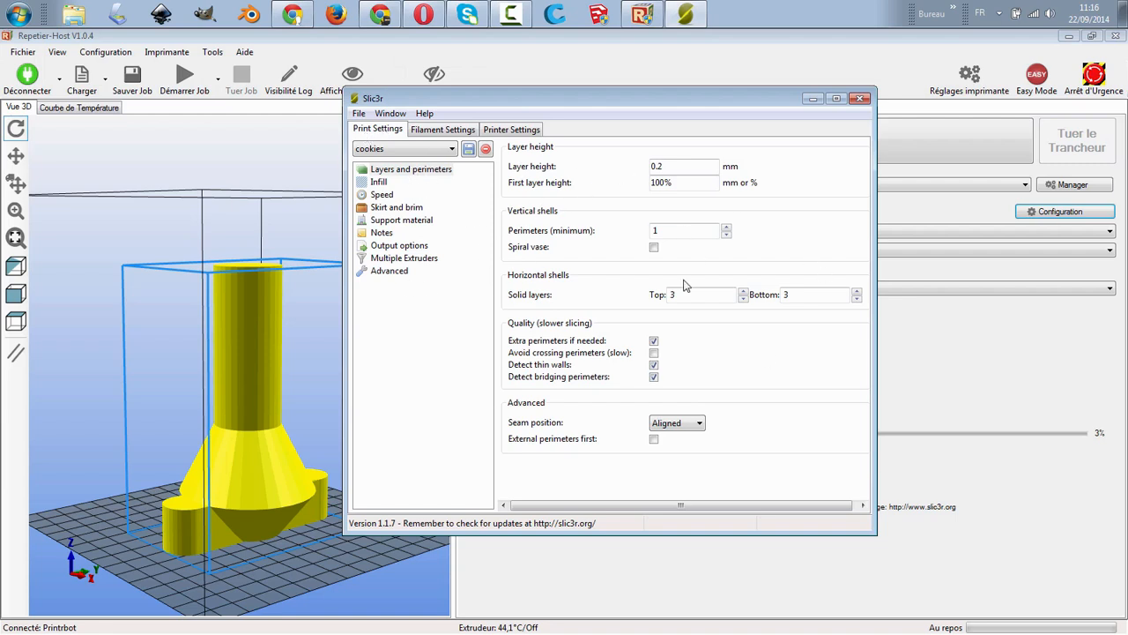
- Review the Slic3r infill, filament, cooling and general printer settings, and close the configuration window
left_click(378, 183)
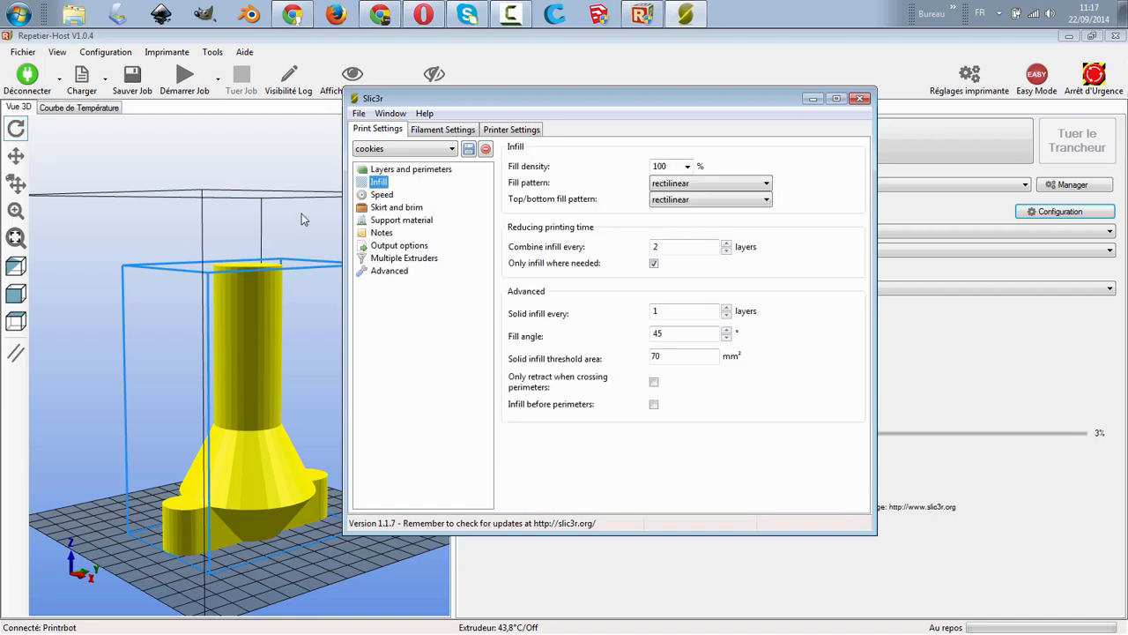
left_click(444, 129)
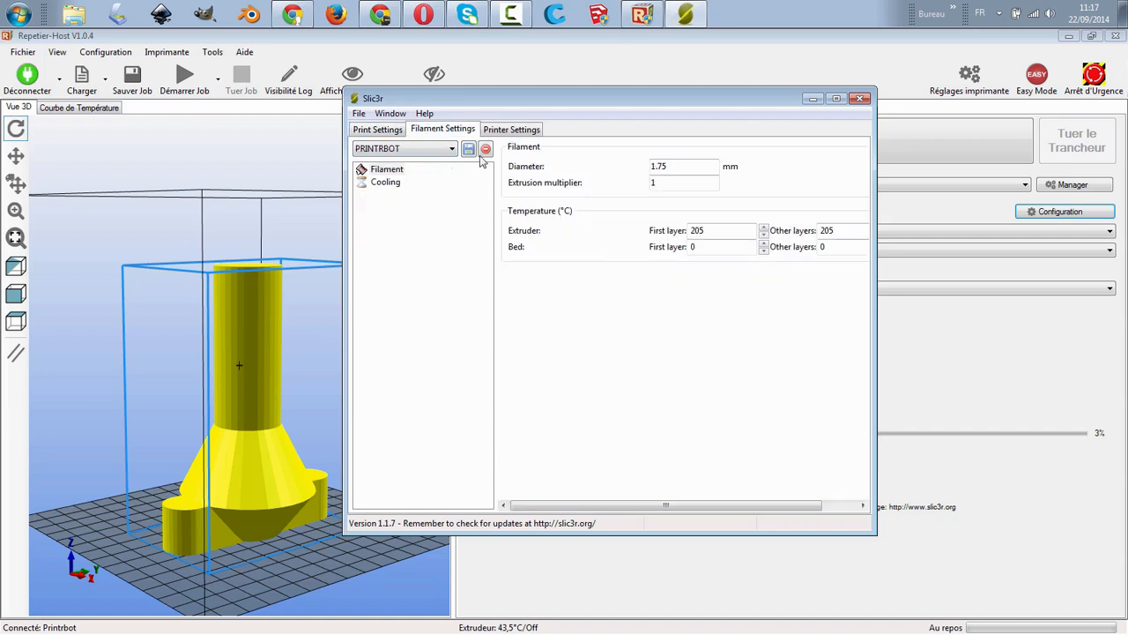
left_click(379, 182)
left_click(382, 170)
left_click(513, 131)
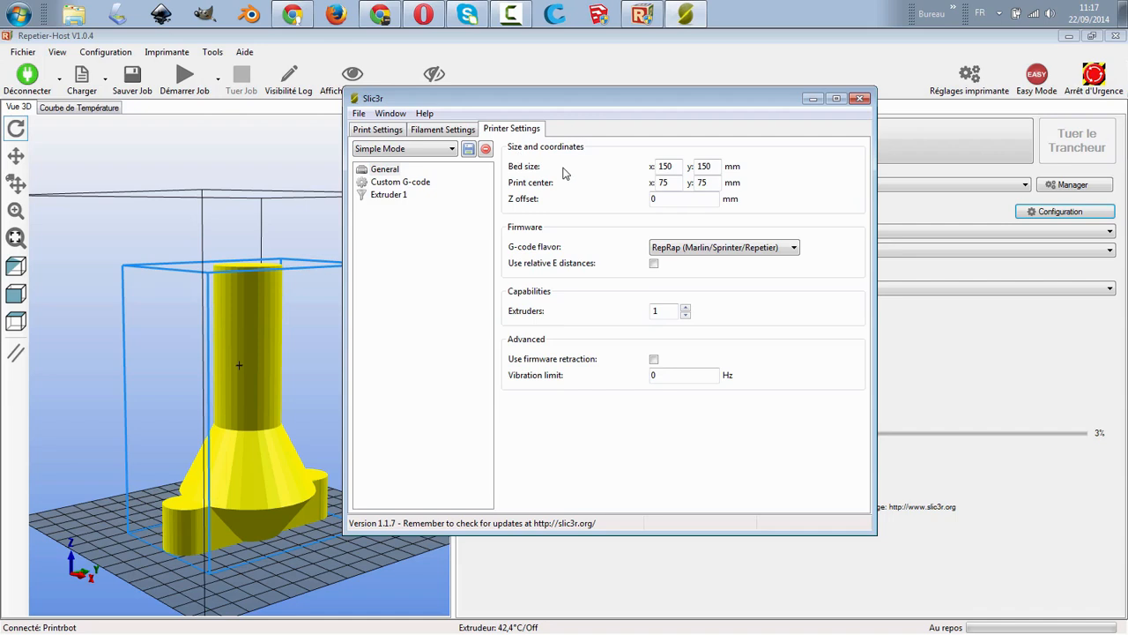
left_click(861, 100)
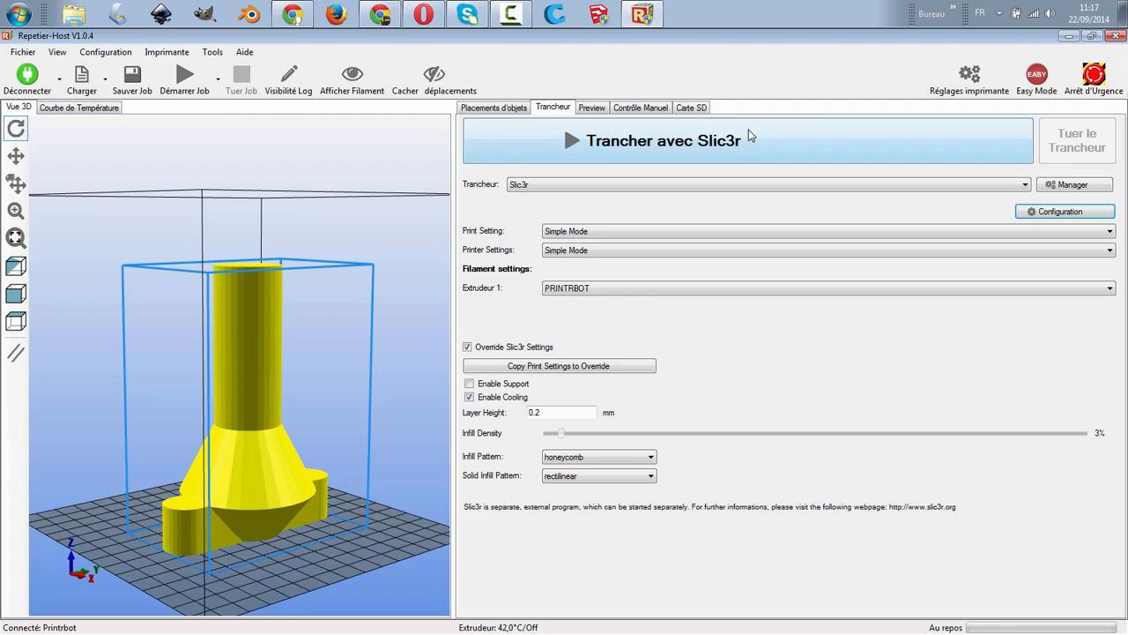
- Slice the spool holder with Slic3r and examine its stacked layers up close in the 3D preview
left_click(679, 147)
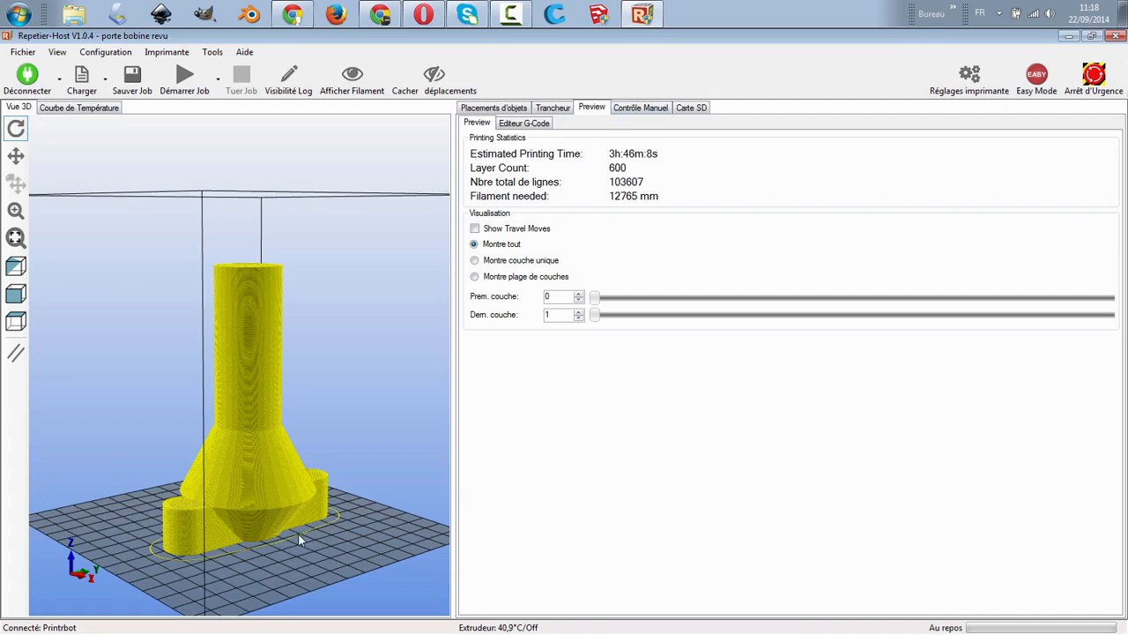
scroll(298, 533, "up", 5)
scroll(298, 540, "up", 10)
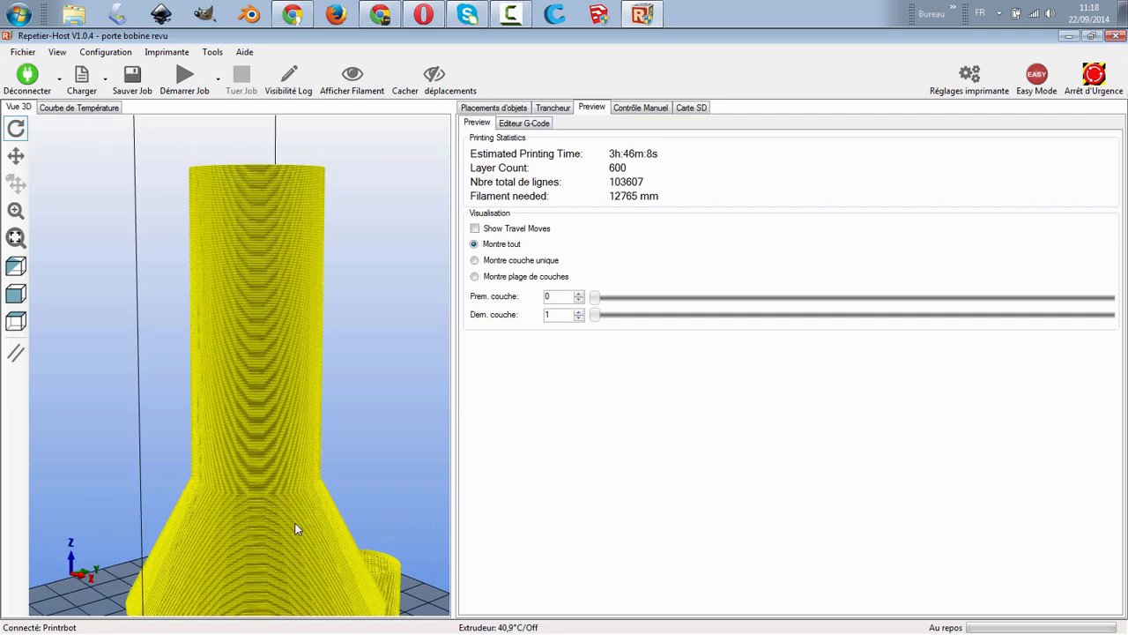
scroll(296, 528, "up", 8)
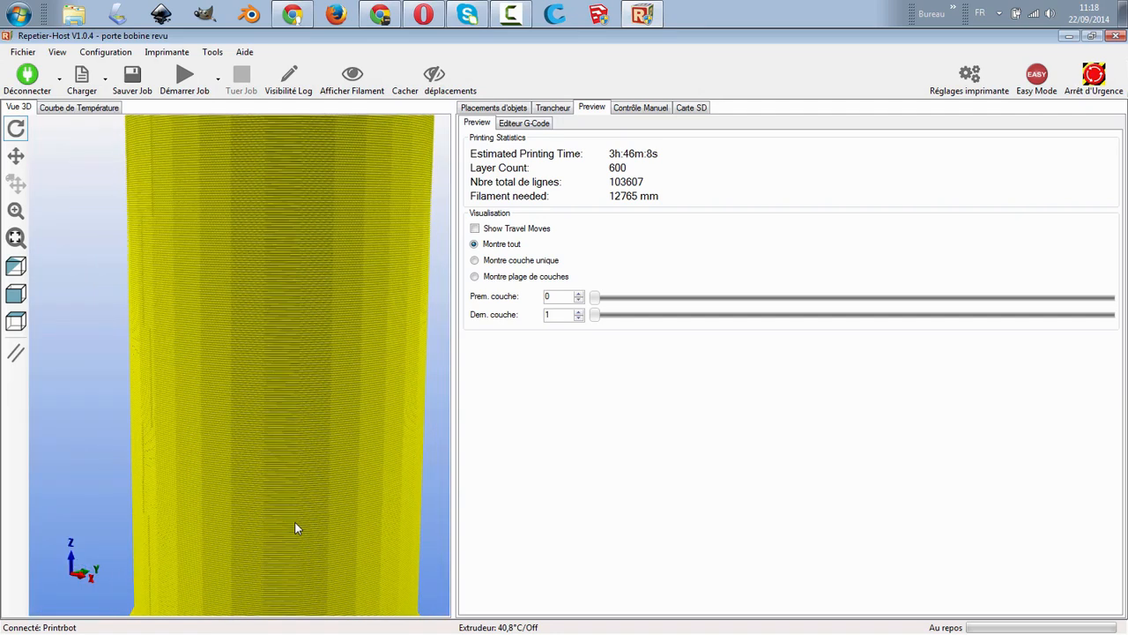
scroll(295, 527, "up", 4)
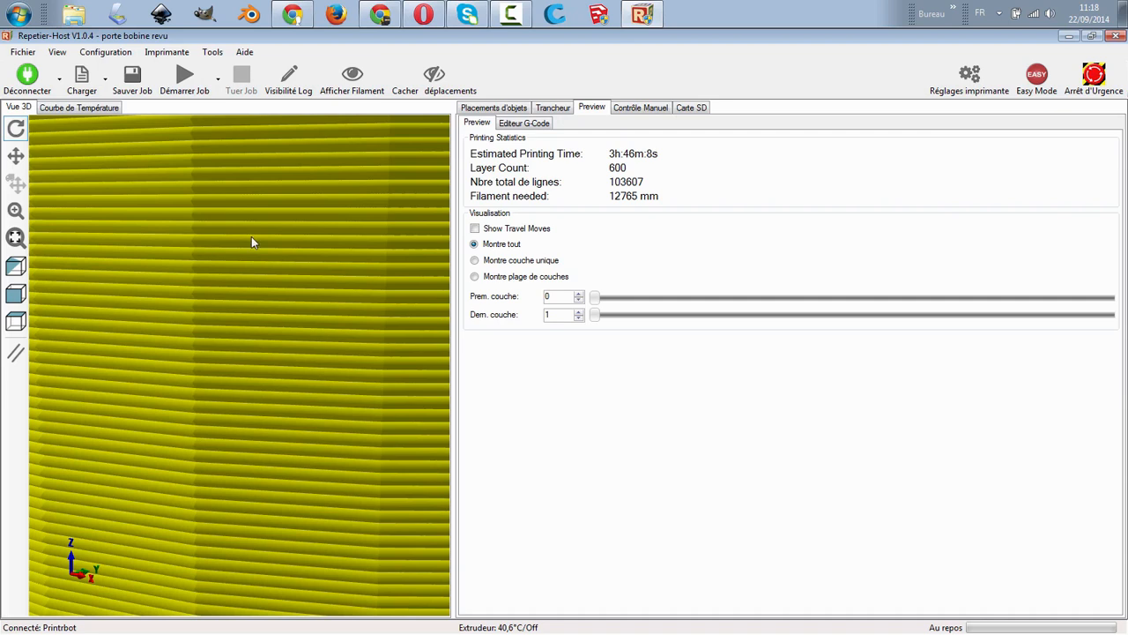
scroll(282, 267, "down", 10)
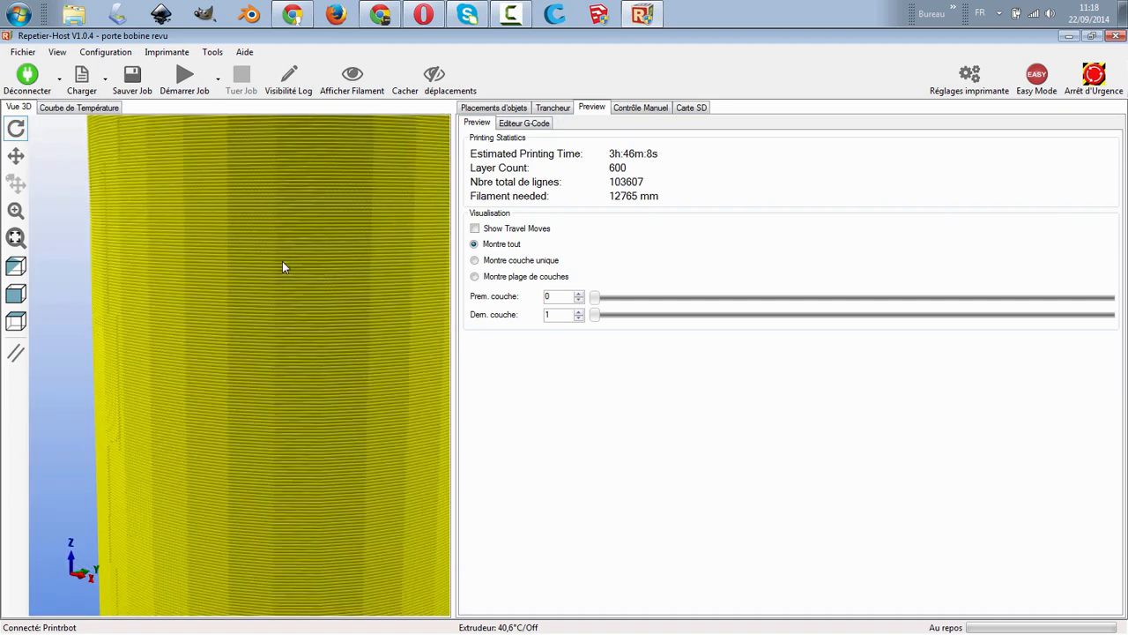
scroll(294, 282, "down", 8)
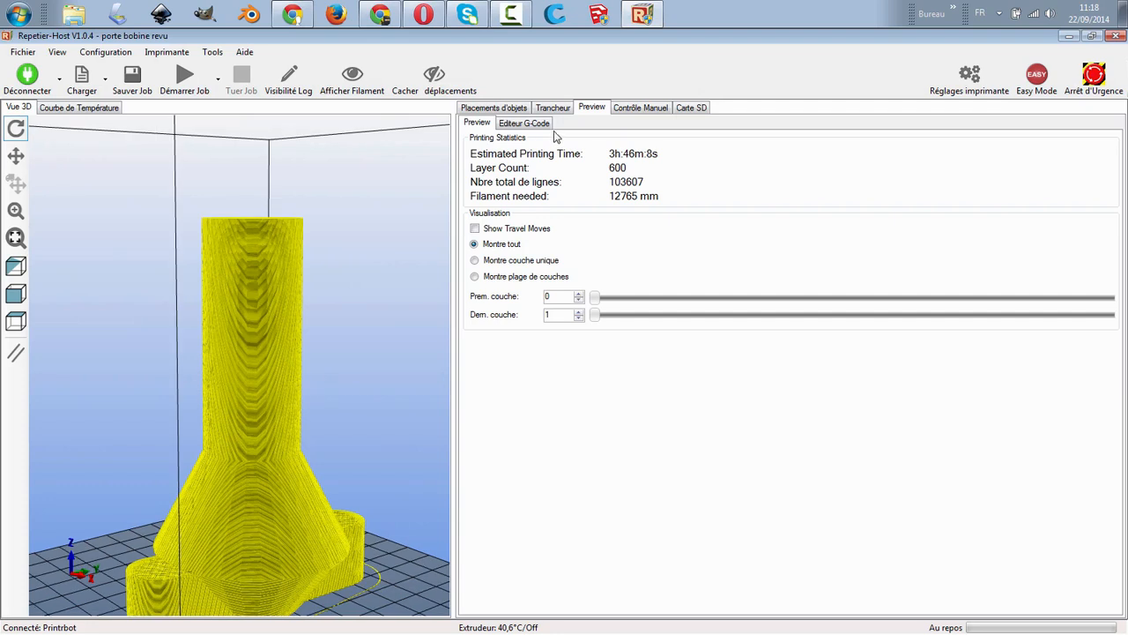
- Restrict the preview to a range of layers, from layer 0 to layer 92
left_click(476, 276)
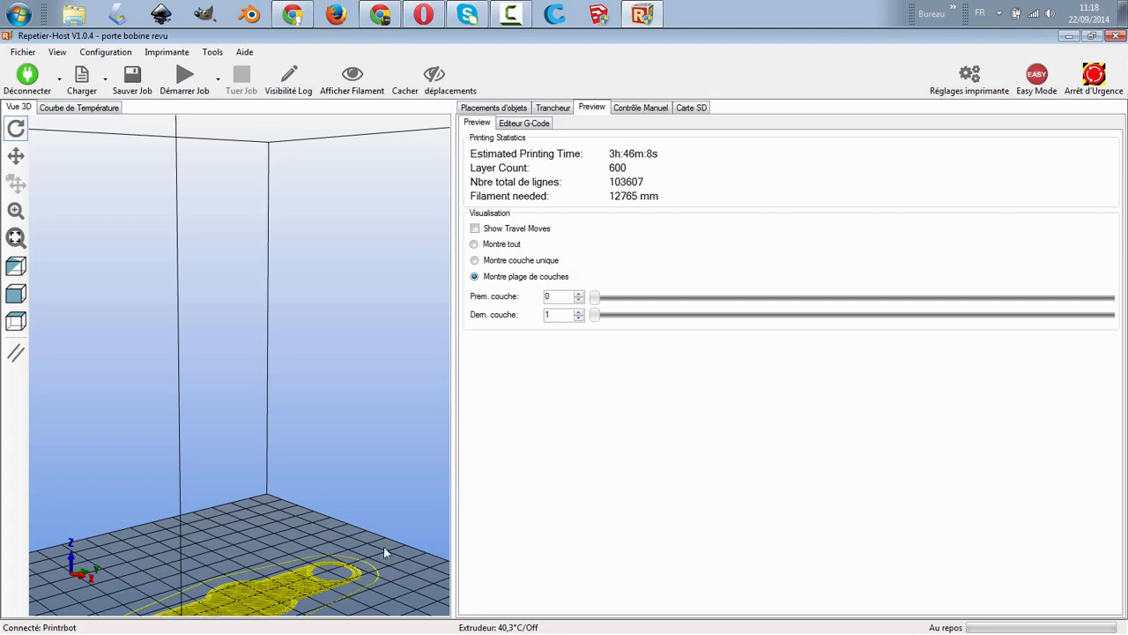
scroll(358, 539, "down", 8)
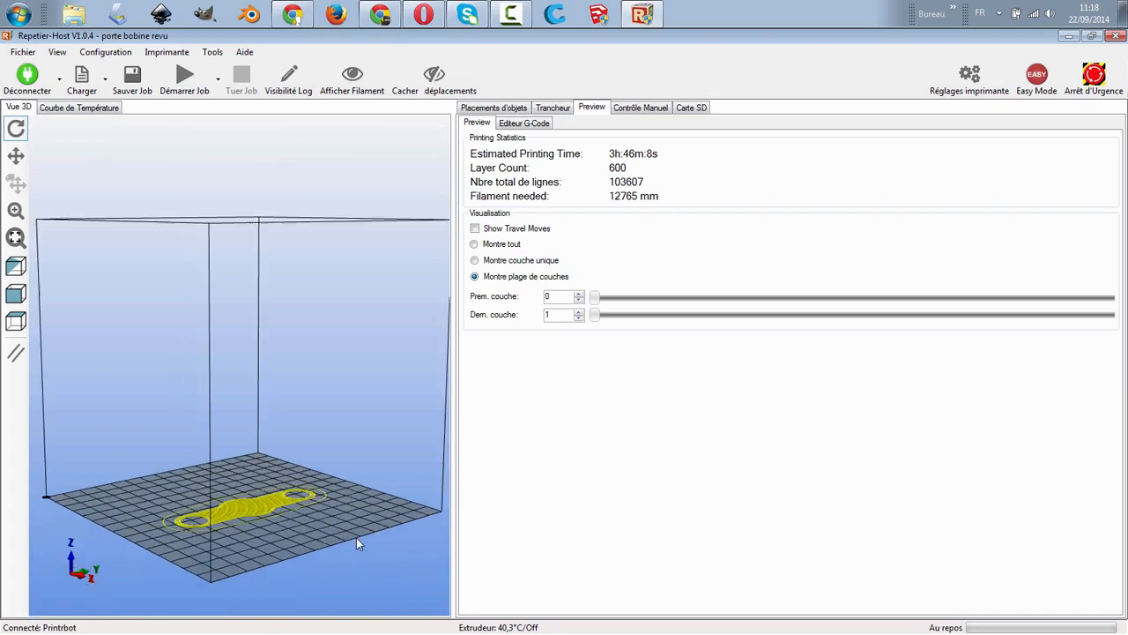
scroll(356, 540, "up", 6)
left_click_drag(600, 315, 674, 315)
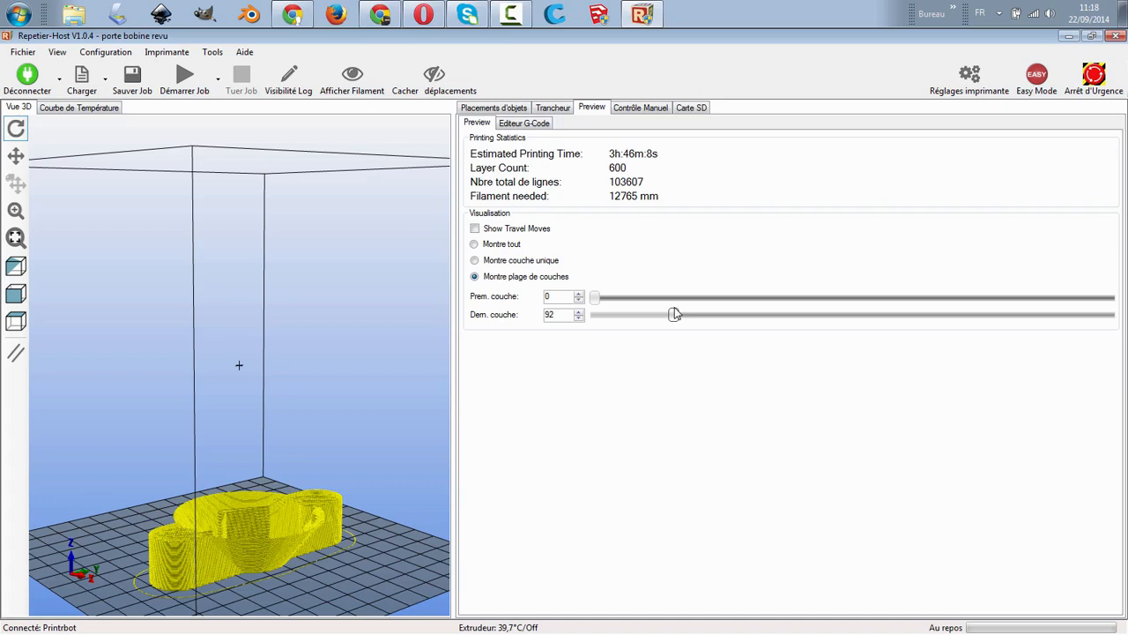
- Inspect the part's internal fill from above and reduce the last displayed layer to 6
left_click_drag(364, 430, 235, 450)
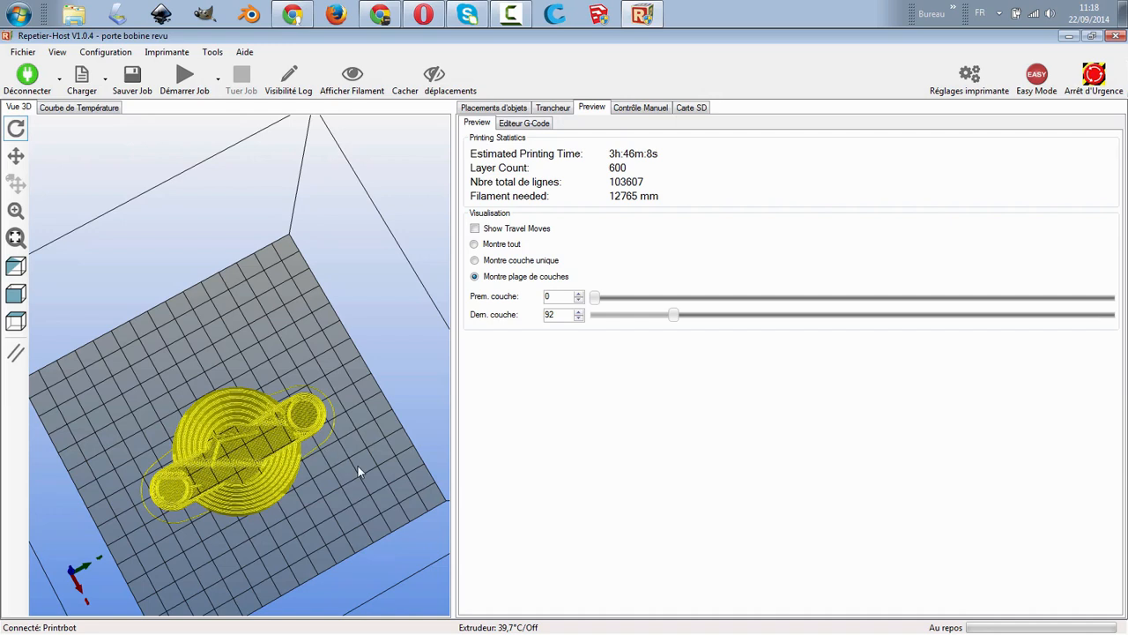
left_click_drag(383, 459, 516, 340)
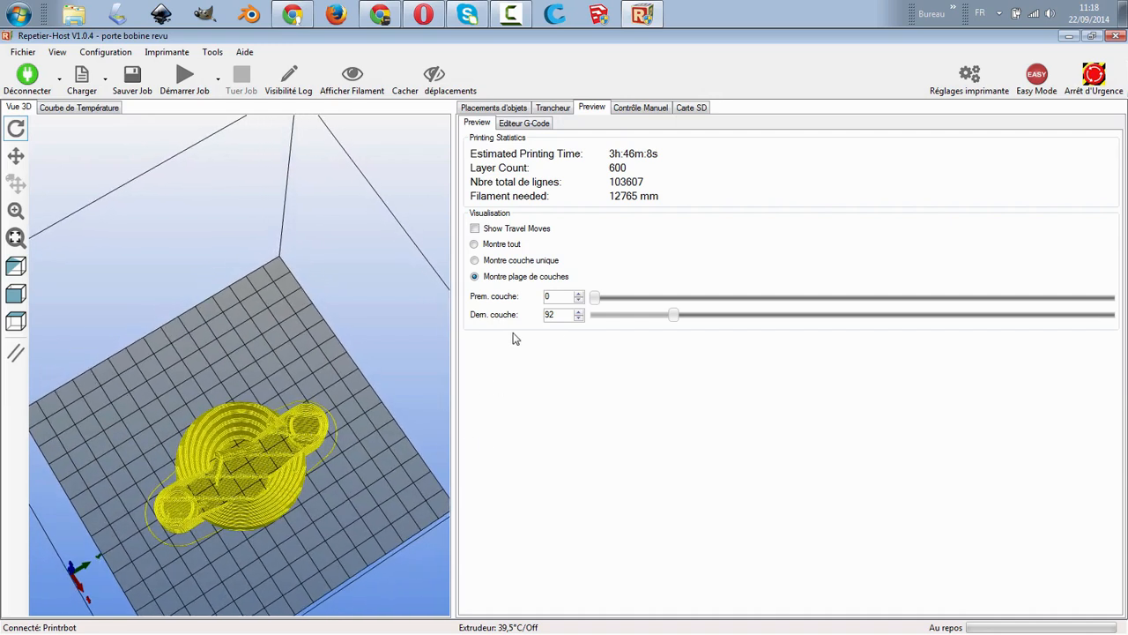
left_click_drag(674, 314, 599, 316)
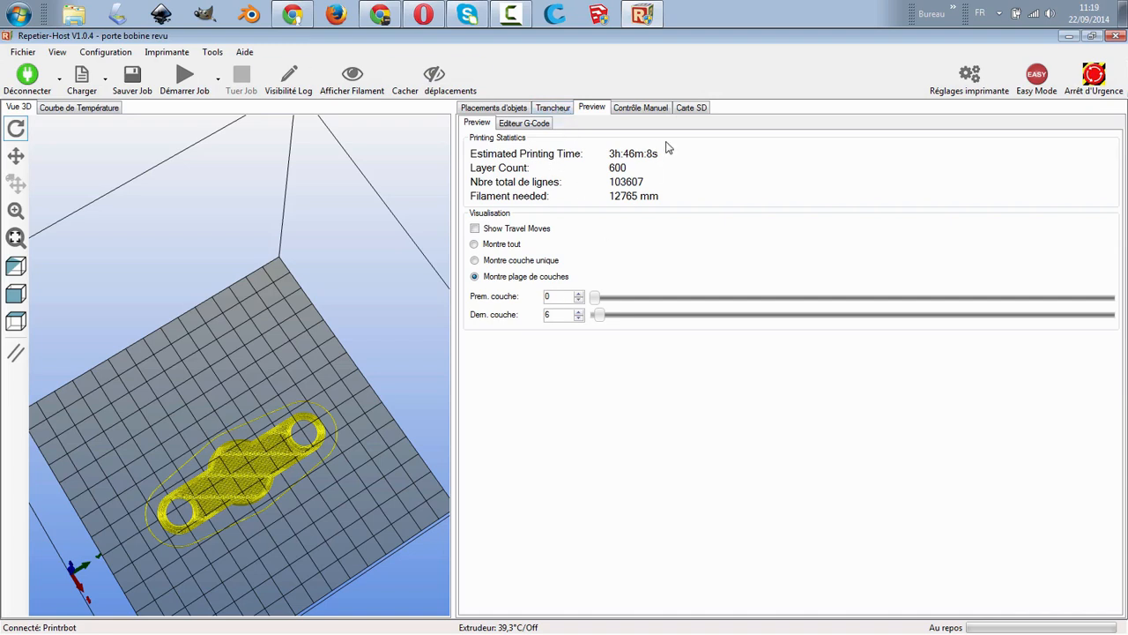
- Examine the G-code generated for the spool holder in the G-code editor, from the header to the movement lines
left_click(536, 124)
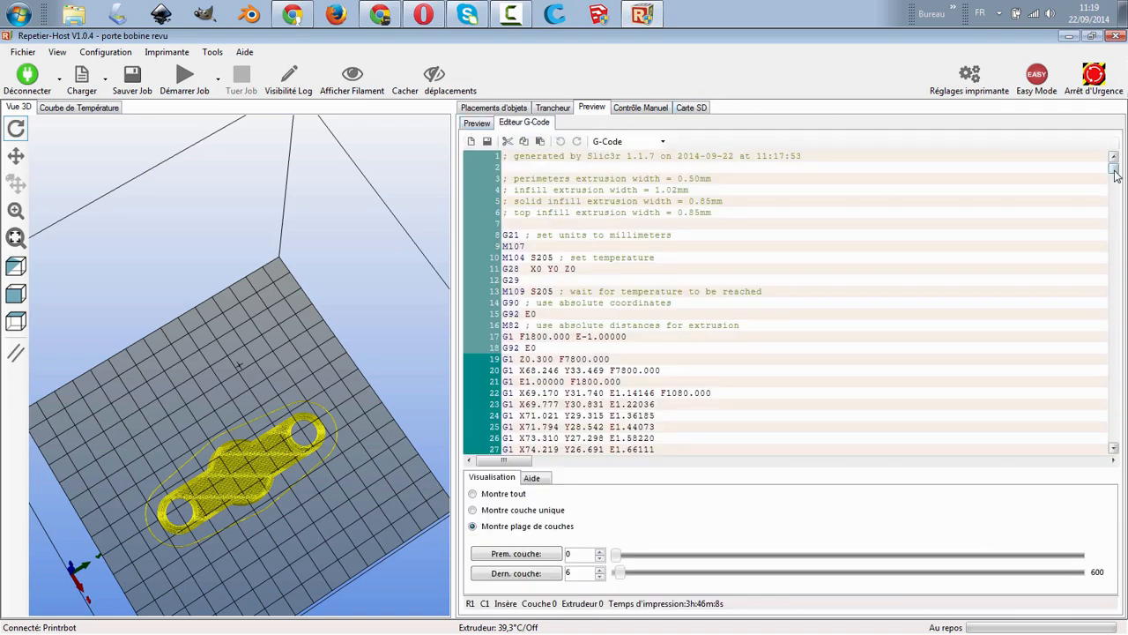
left_click_drag(1113, 173, 1114, 171)
left_click_drag(1114, 171, 1117, 177)
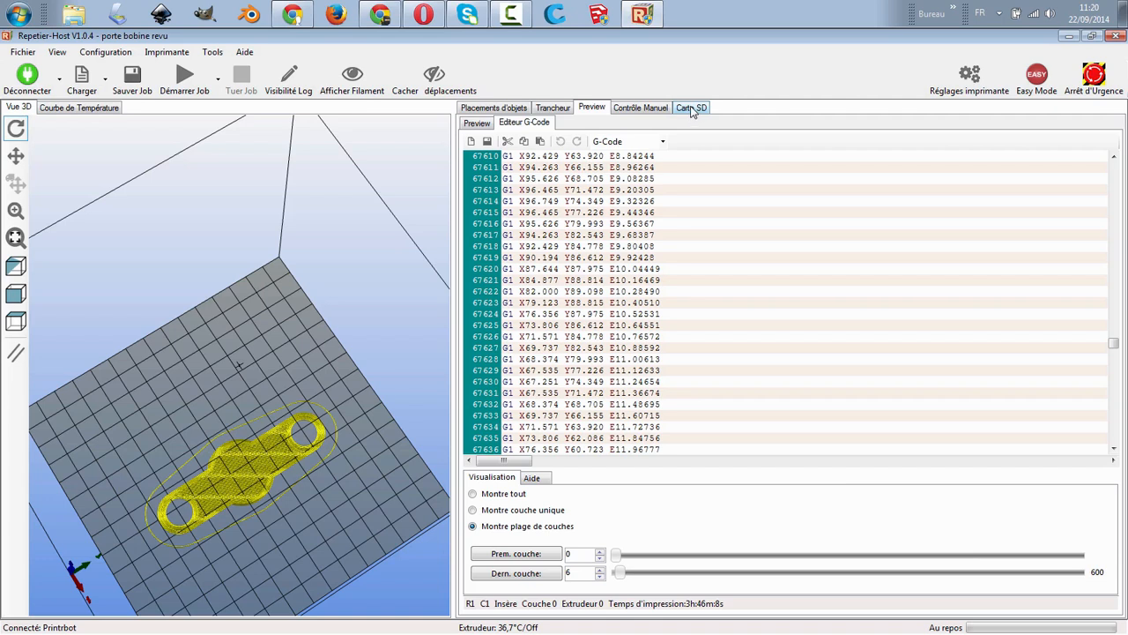
- Look at the SD card file manager and return to the object placement
left_click(691, 108)
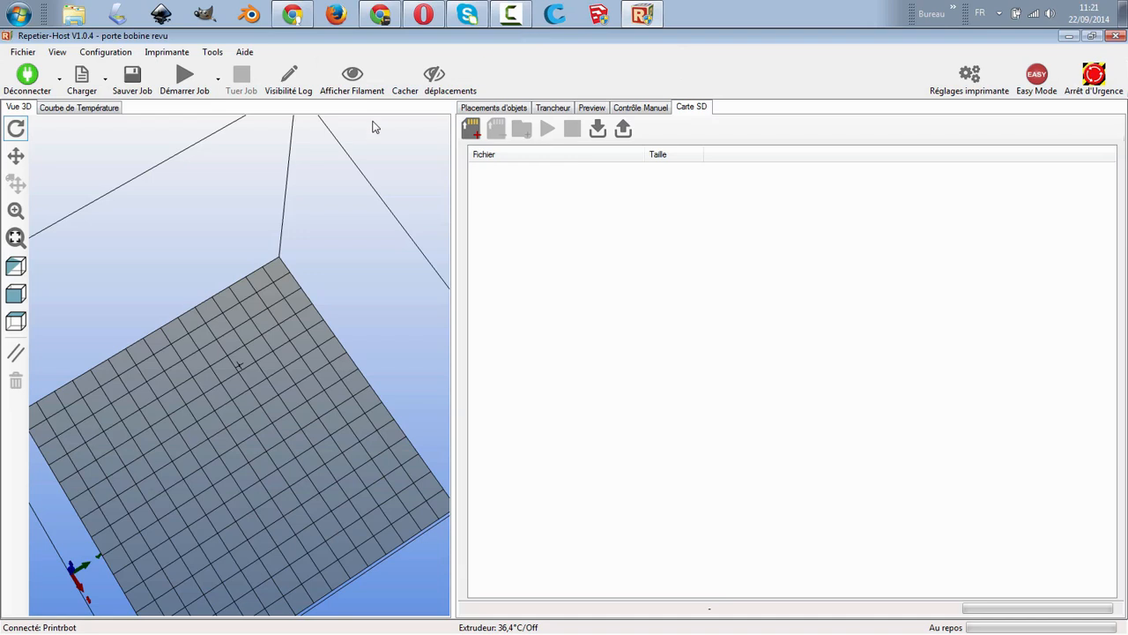
left_click(500, 106)
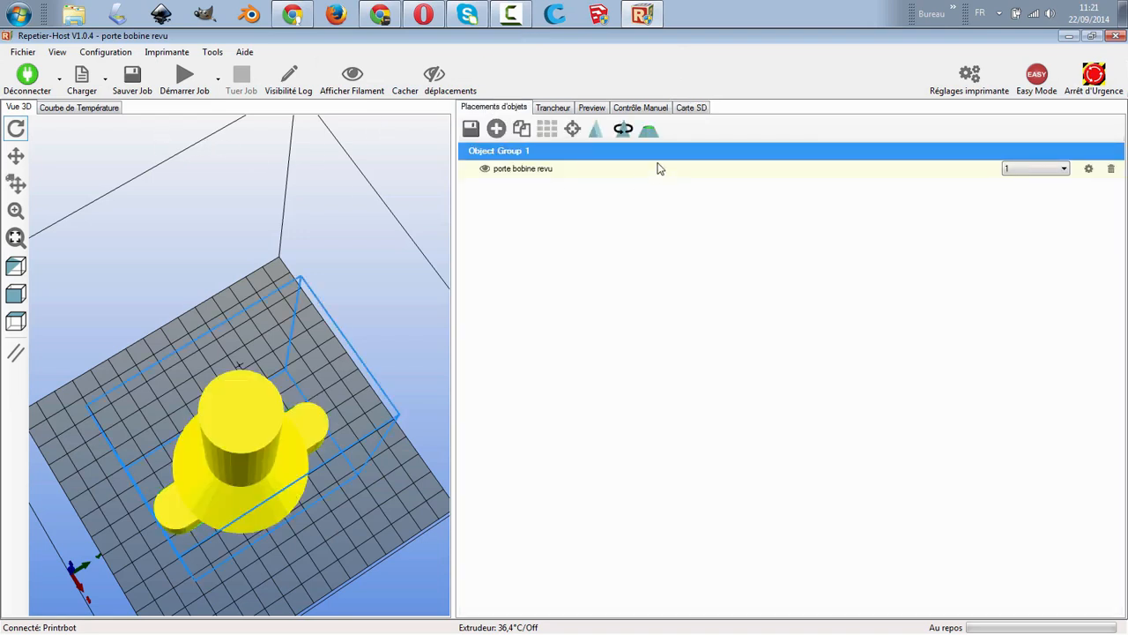